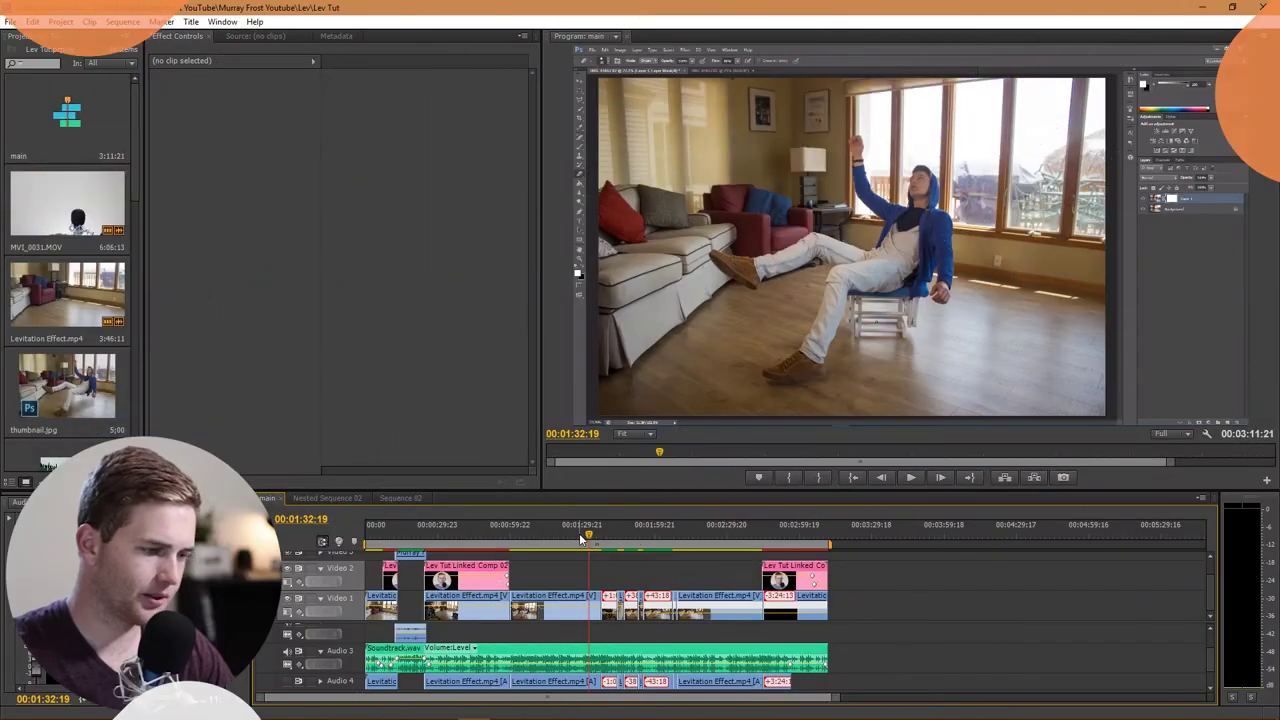
Scrub the main sequence forward to around 00:01:40:00
mouse_move(580, 540)
left_mouse_down()
mouse_move(619, 533)
mouse_move(592, 537)
left_mouse_up()
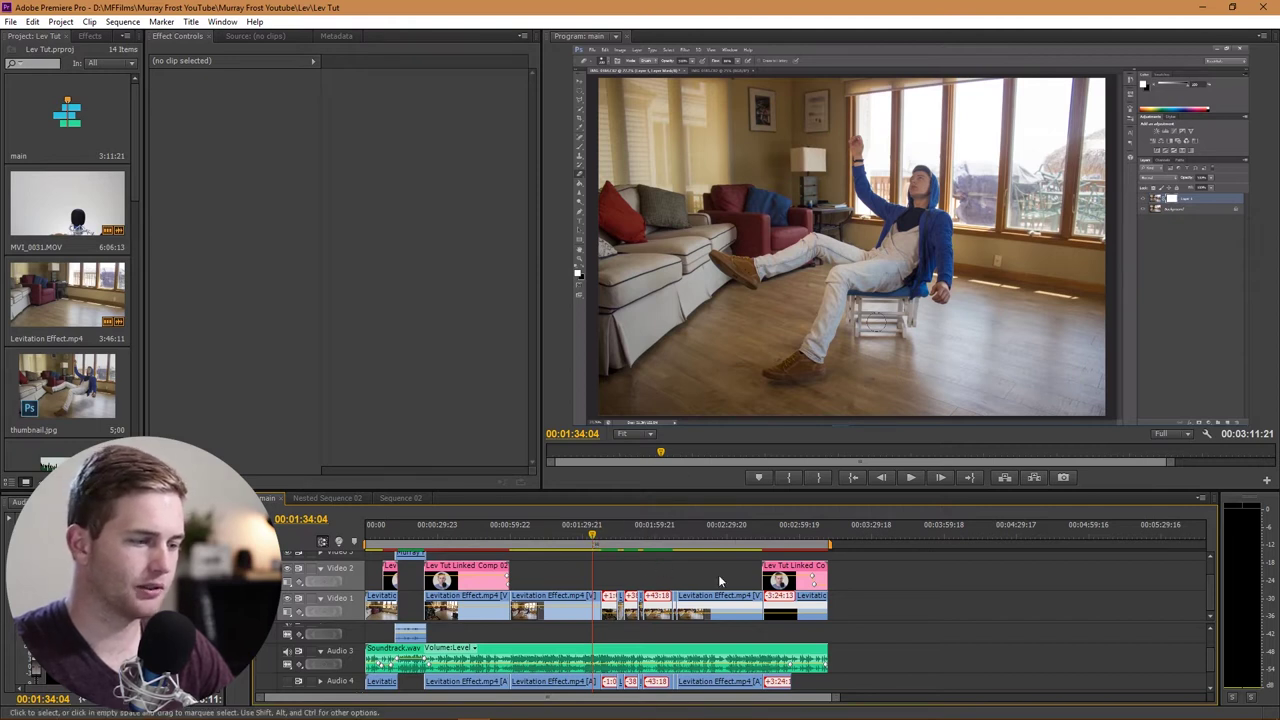
Play the sequence briefly, then park the playhead at 00:01:16:06
key("space")
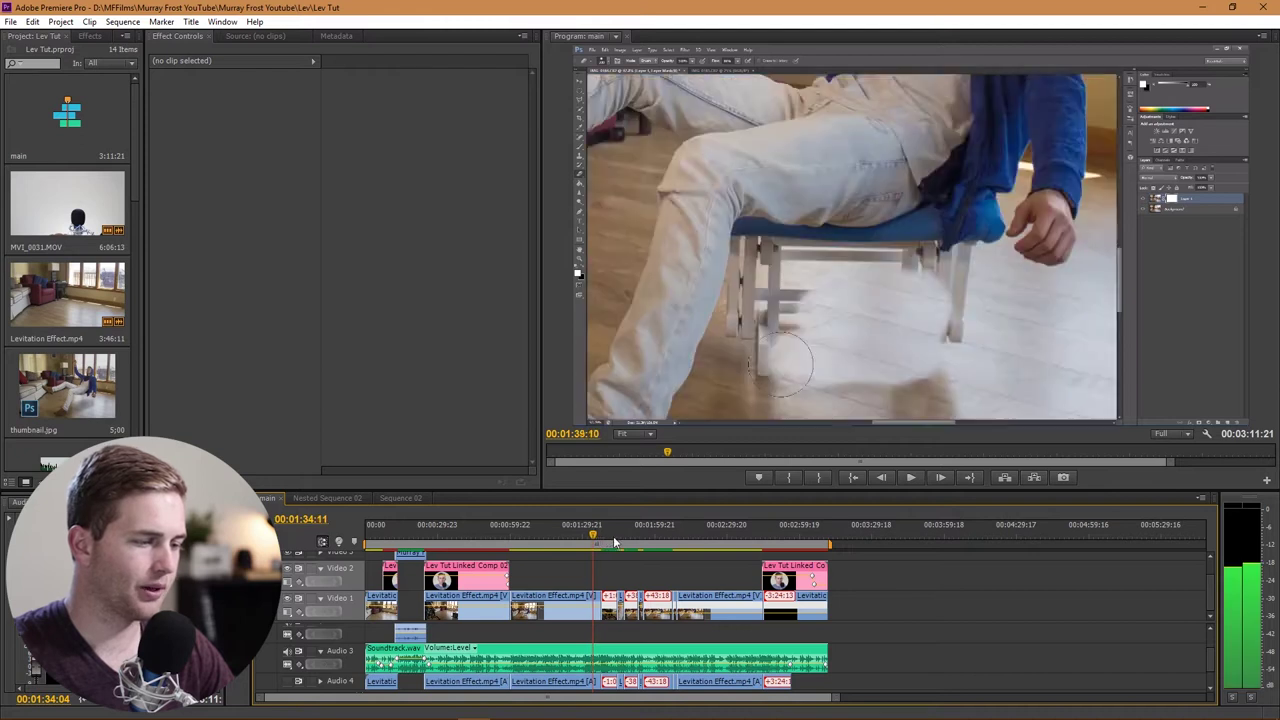
left_click(549, 541)
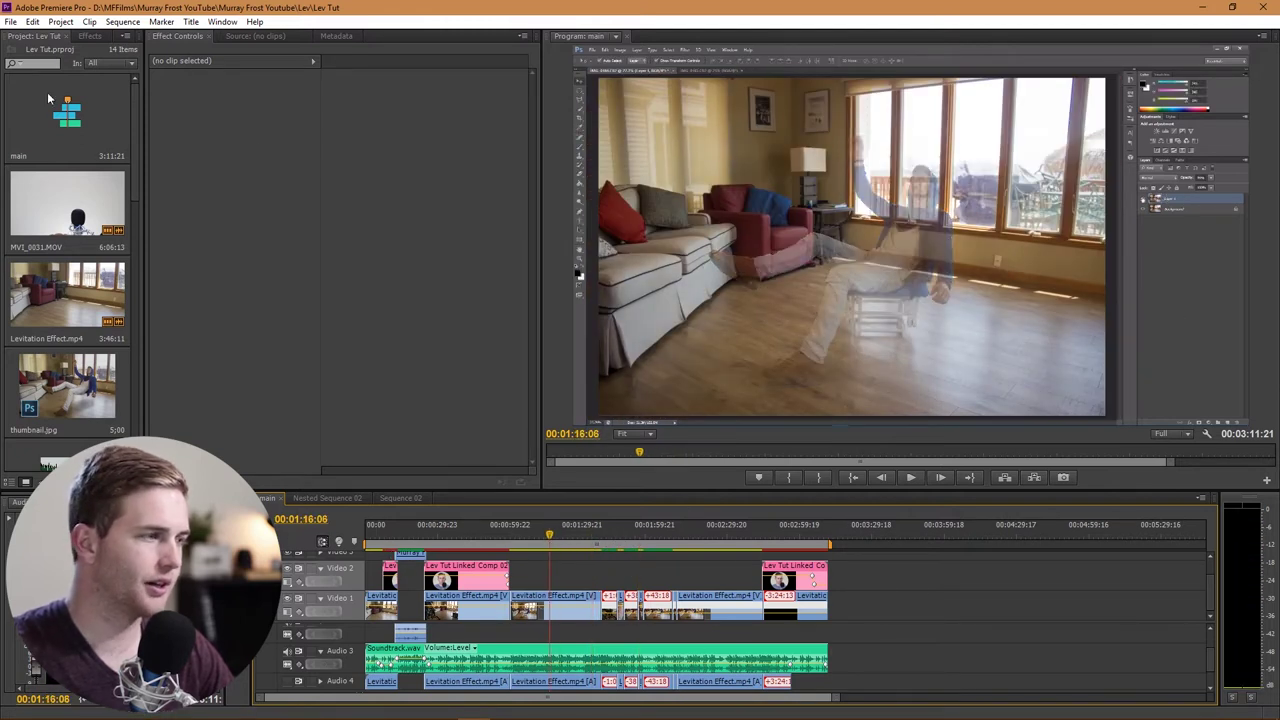
Open Export Media settings, cancel, reopen them, and move the dialog up-left
left_click(11, 21)
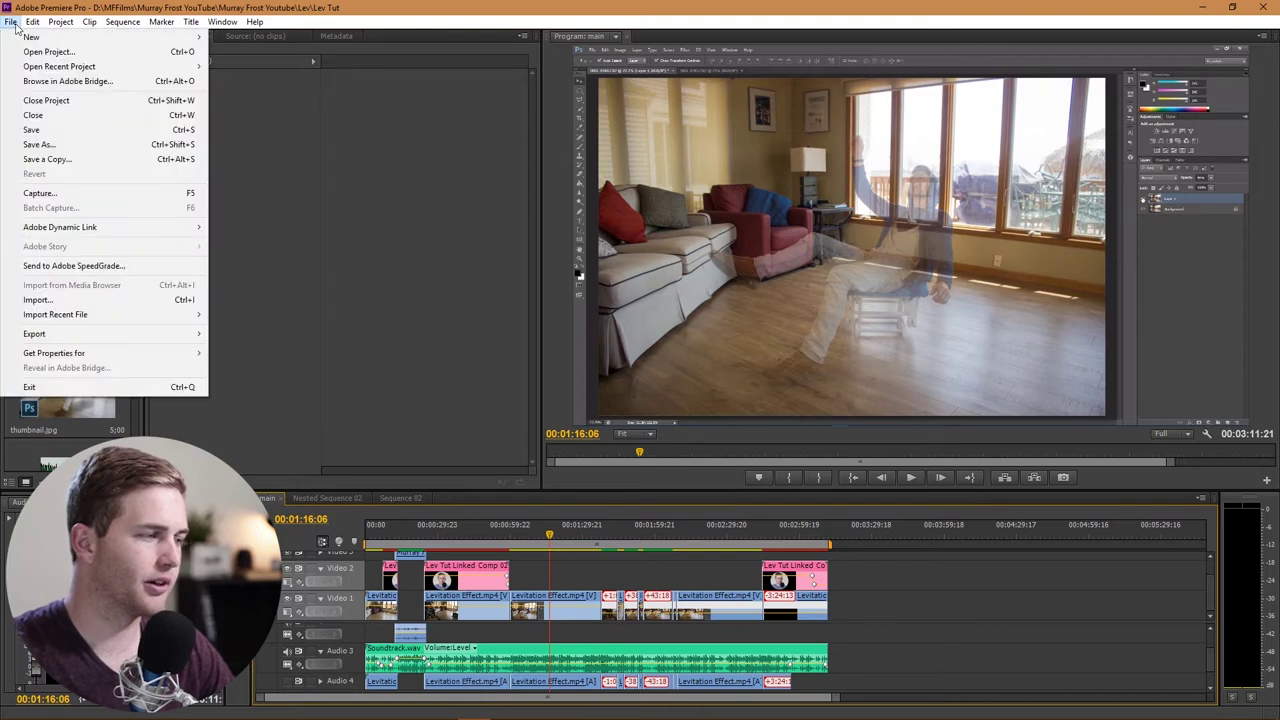
mouse_move(63, 340)
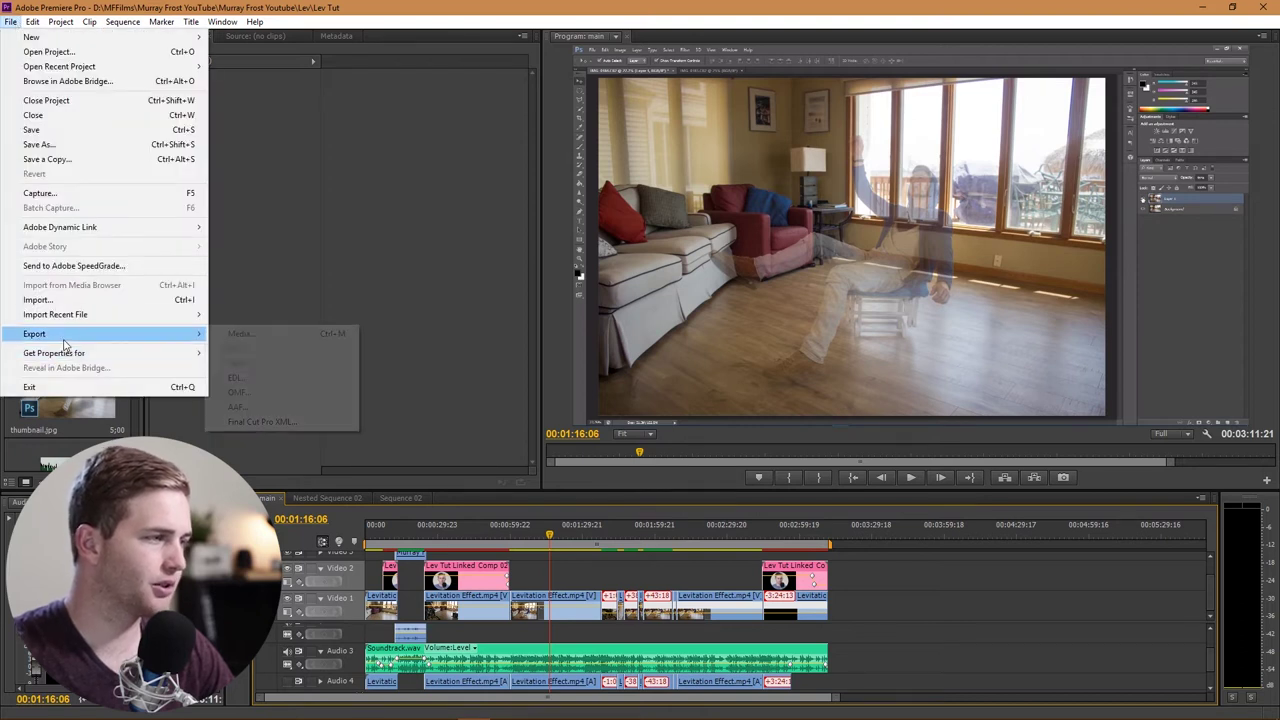
left_click(245, 334)
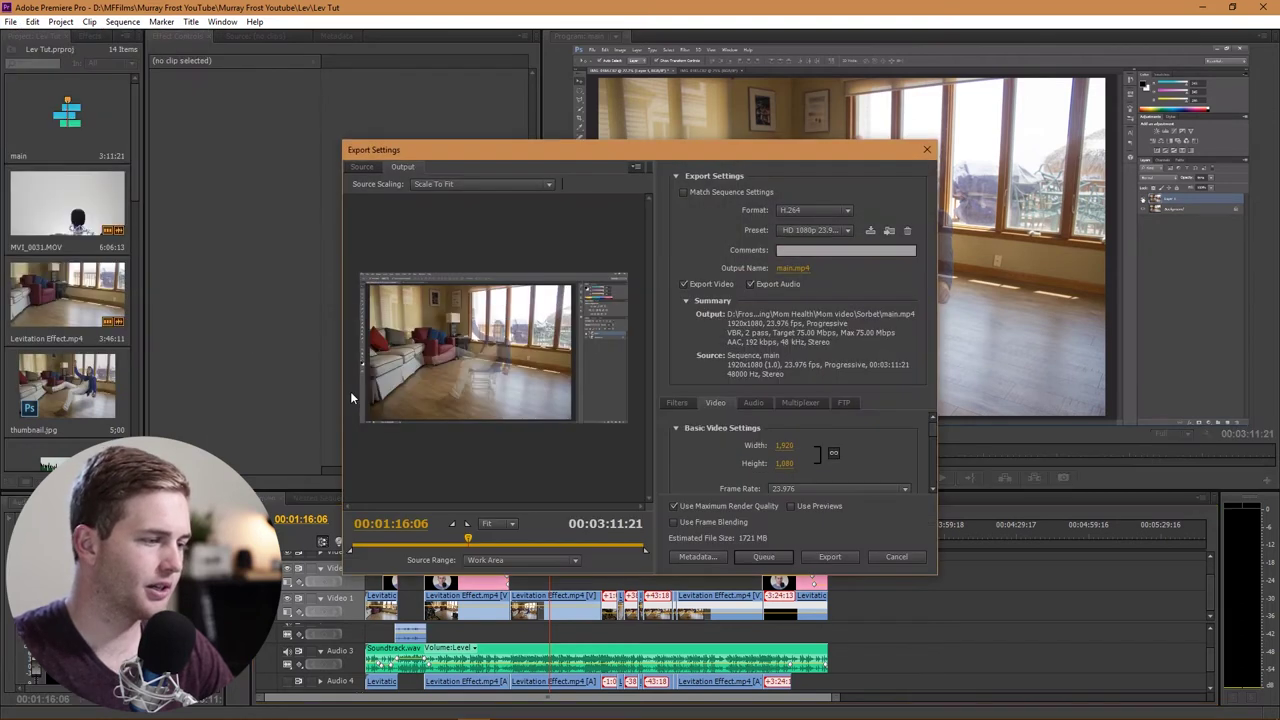
left_click(918, 560)
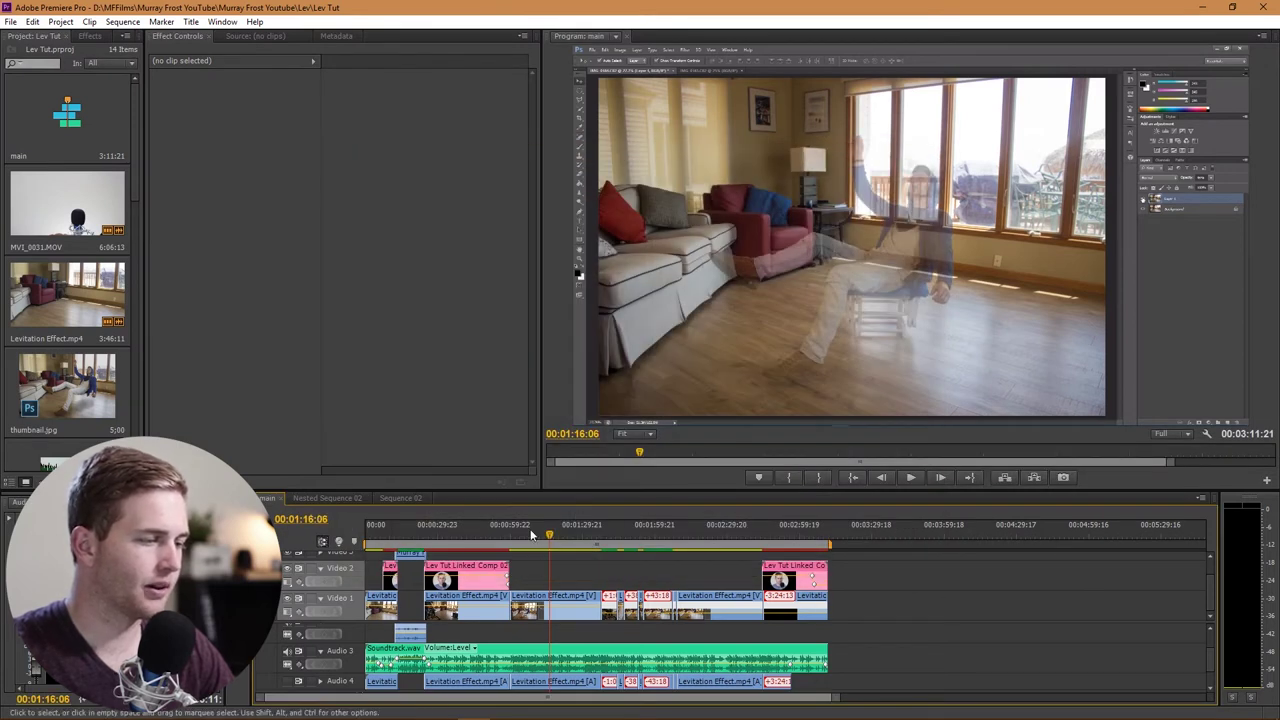
left_click(10, 21)
mouse_move(120, 334)
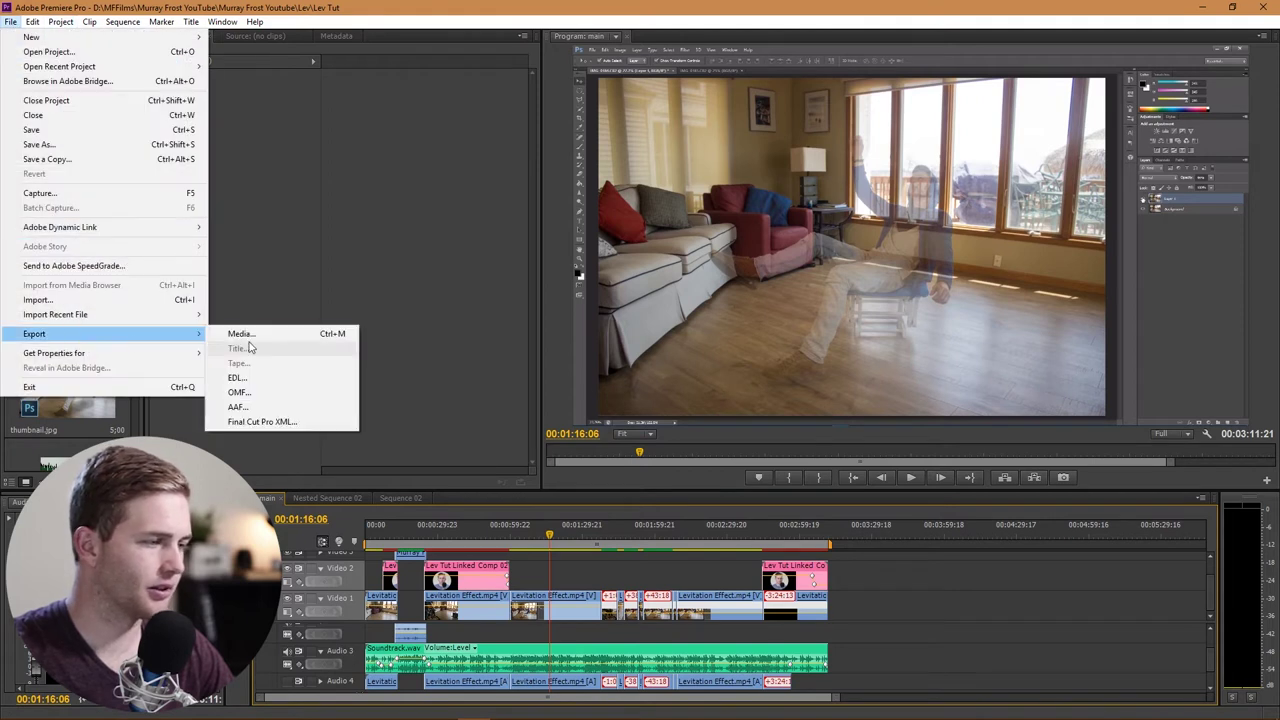
left_click(235, 336)
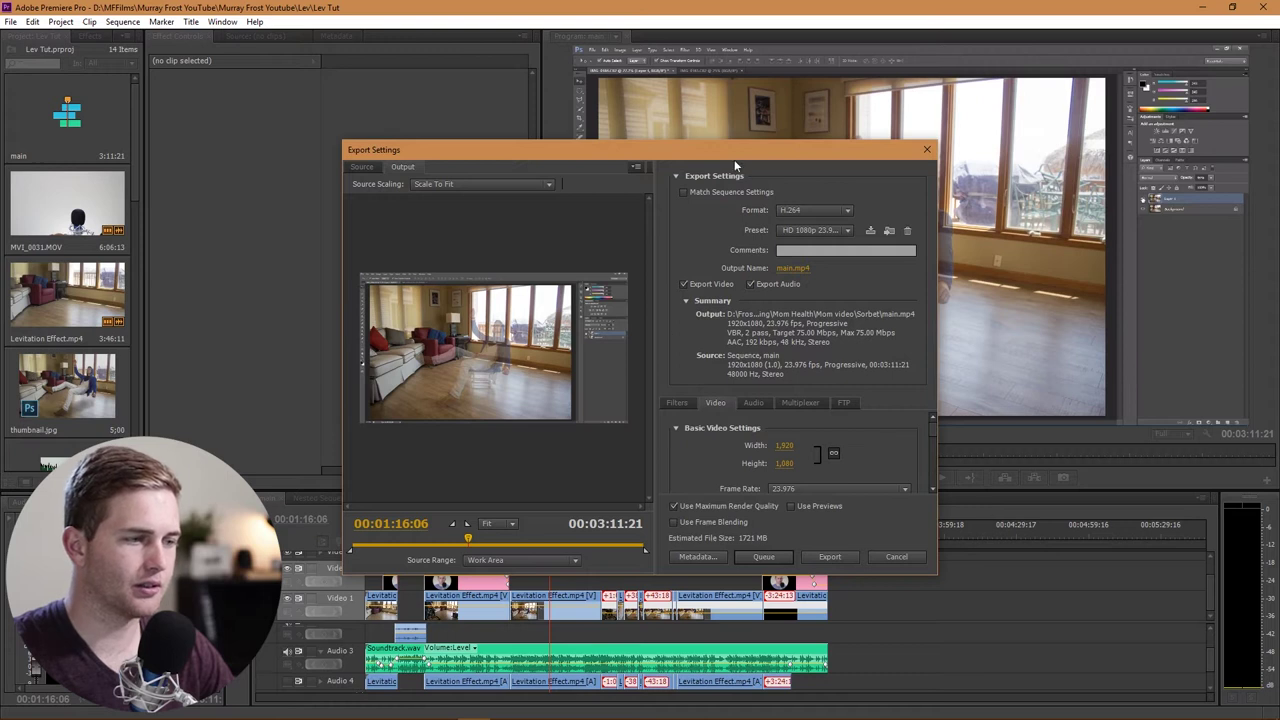
left_click_drag(734, 162, 562, 80)
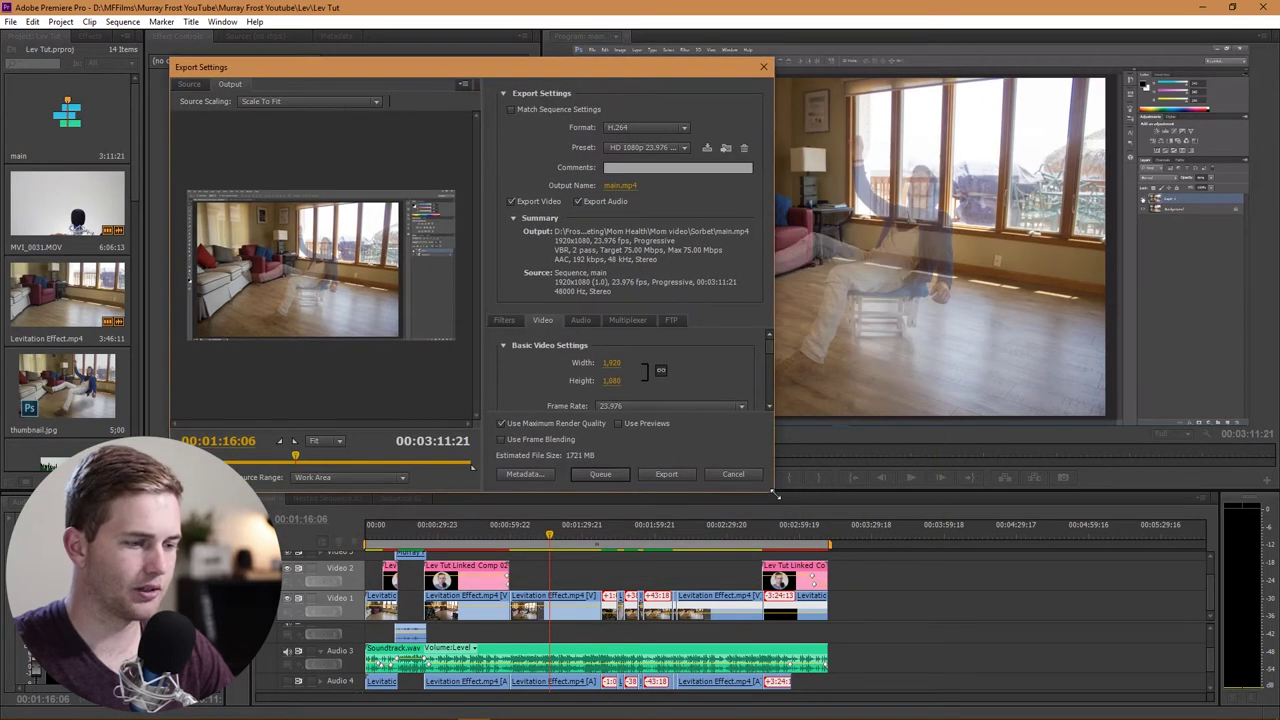
Enlarge the Export Settings window and keep H.264 as the export format
left_click_drag(775, 494, 1045, 670)
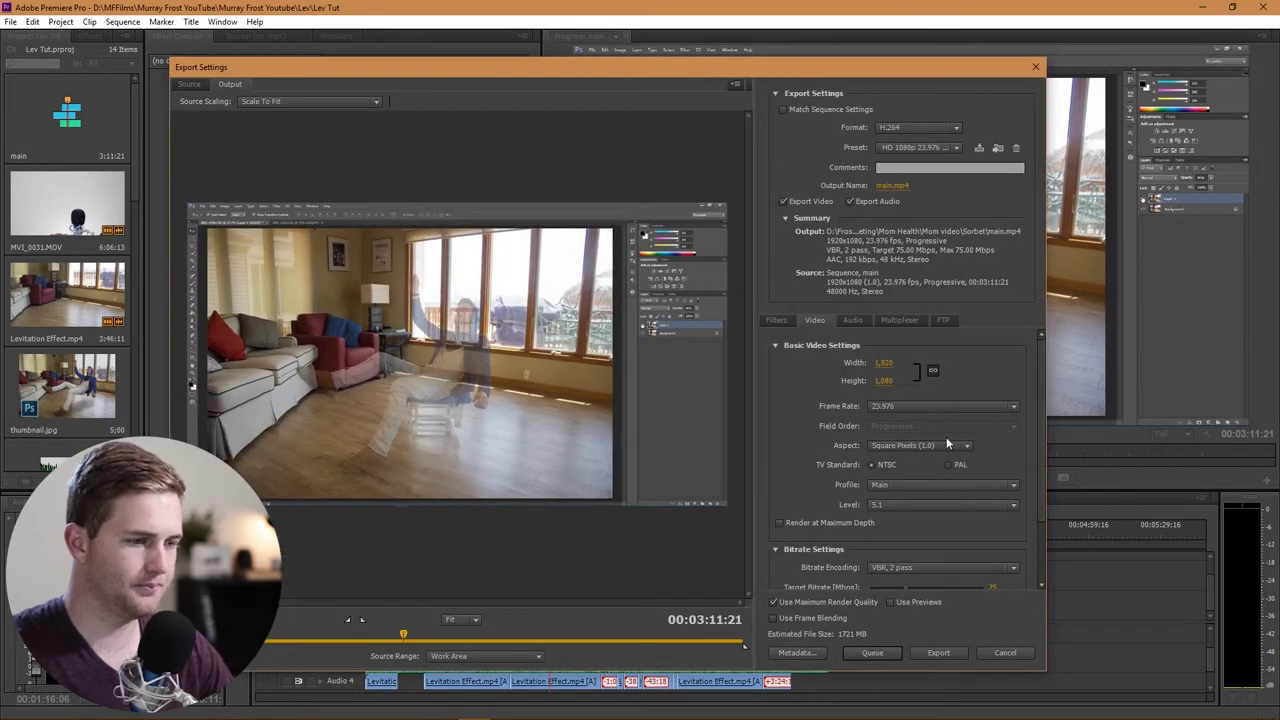
left_click(915, 128)
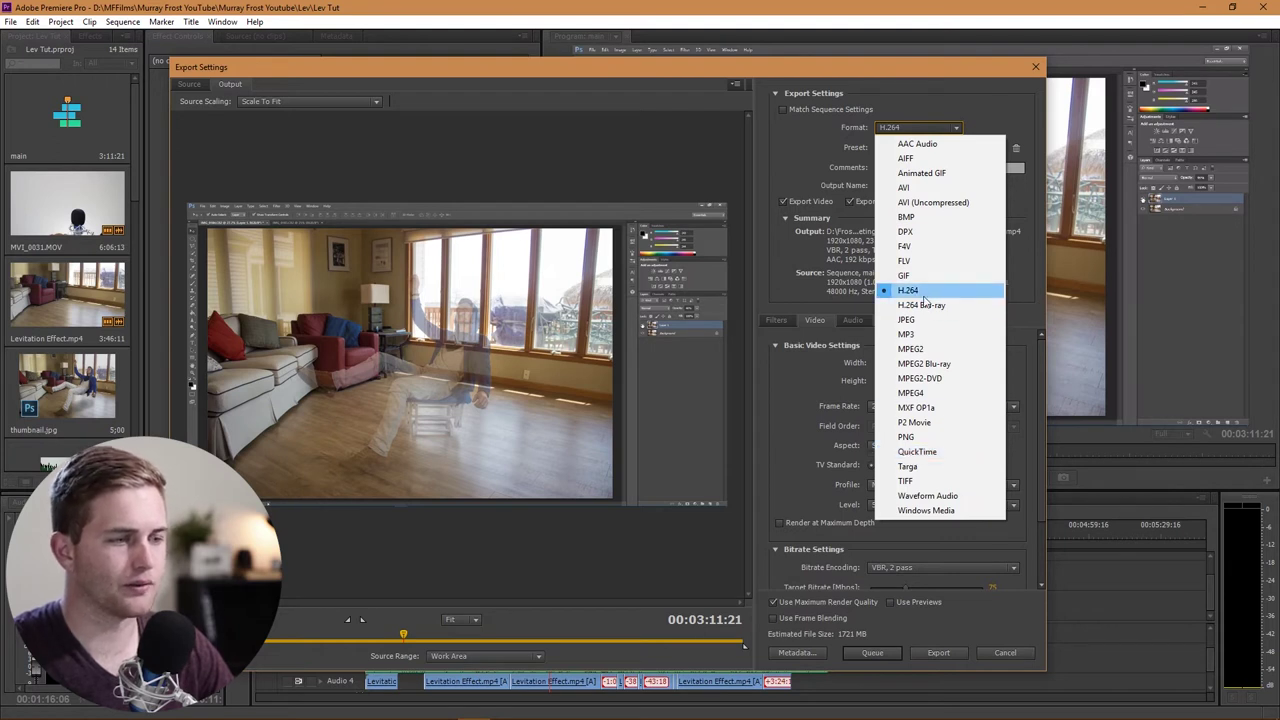
left_click(923, 294)
Apply the HD 1080p 23.976 preset and bring up the output file location
left_click(915, 147)
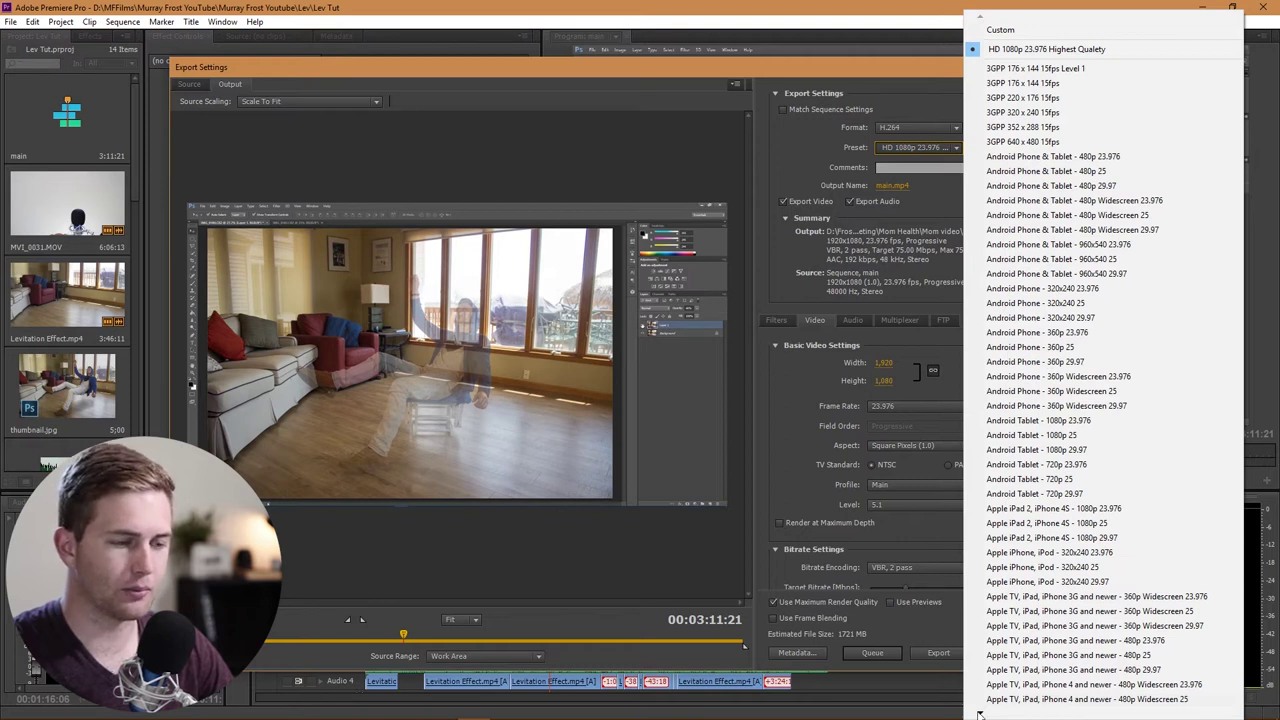
mouse_move(979, 714)
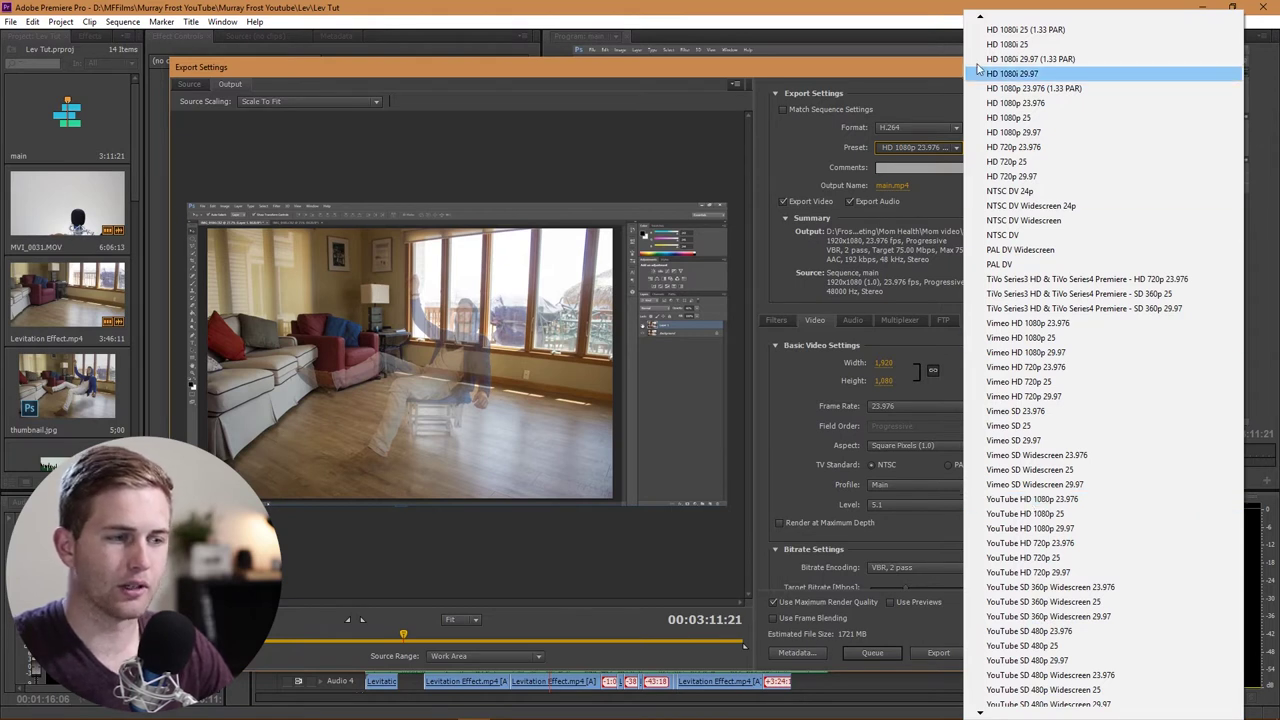
scroll(980, 20, "up", 1)
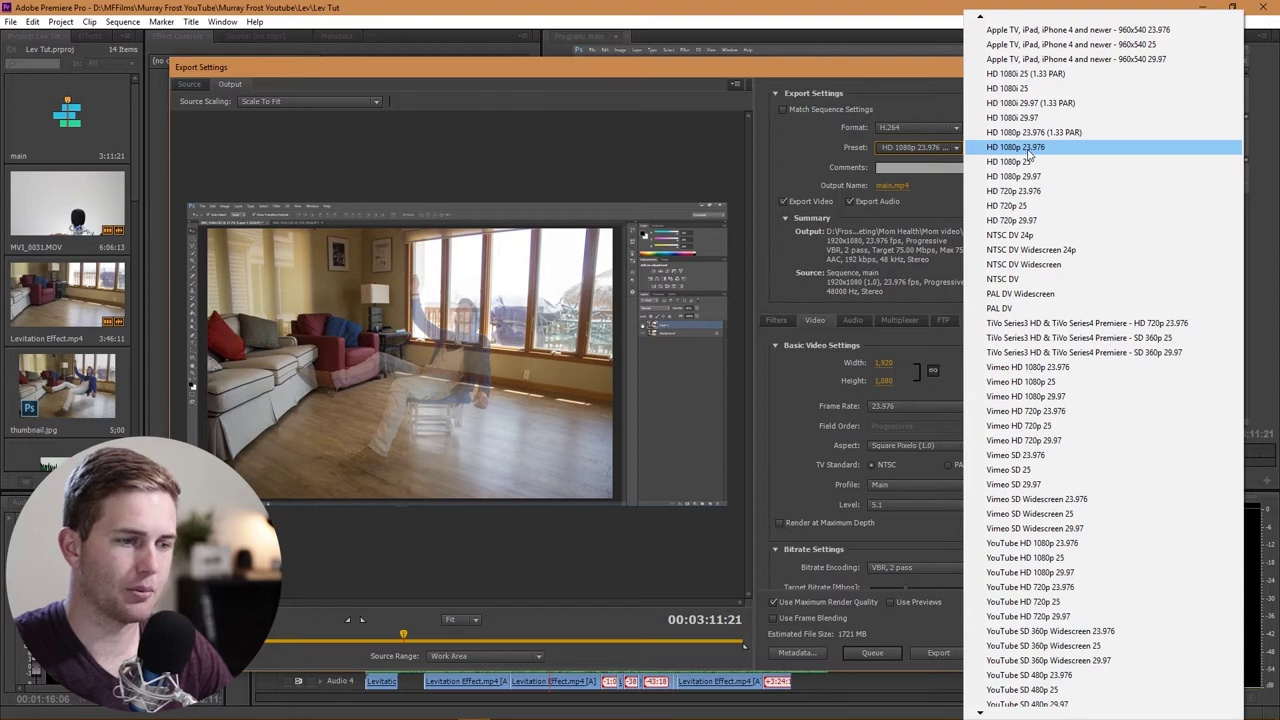
left_click(1030, 152)
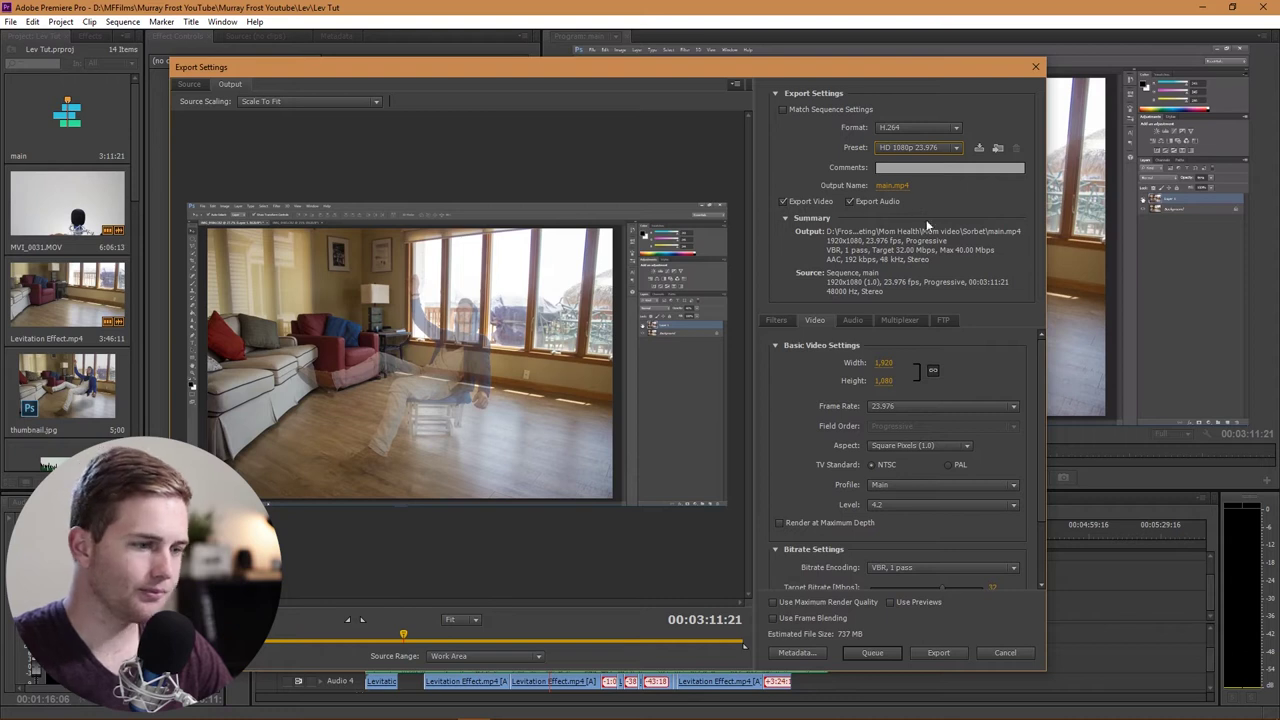
left_click(884, 188)
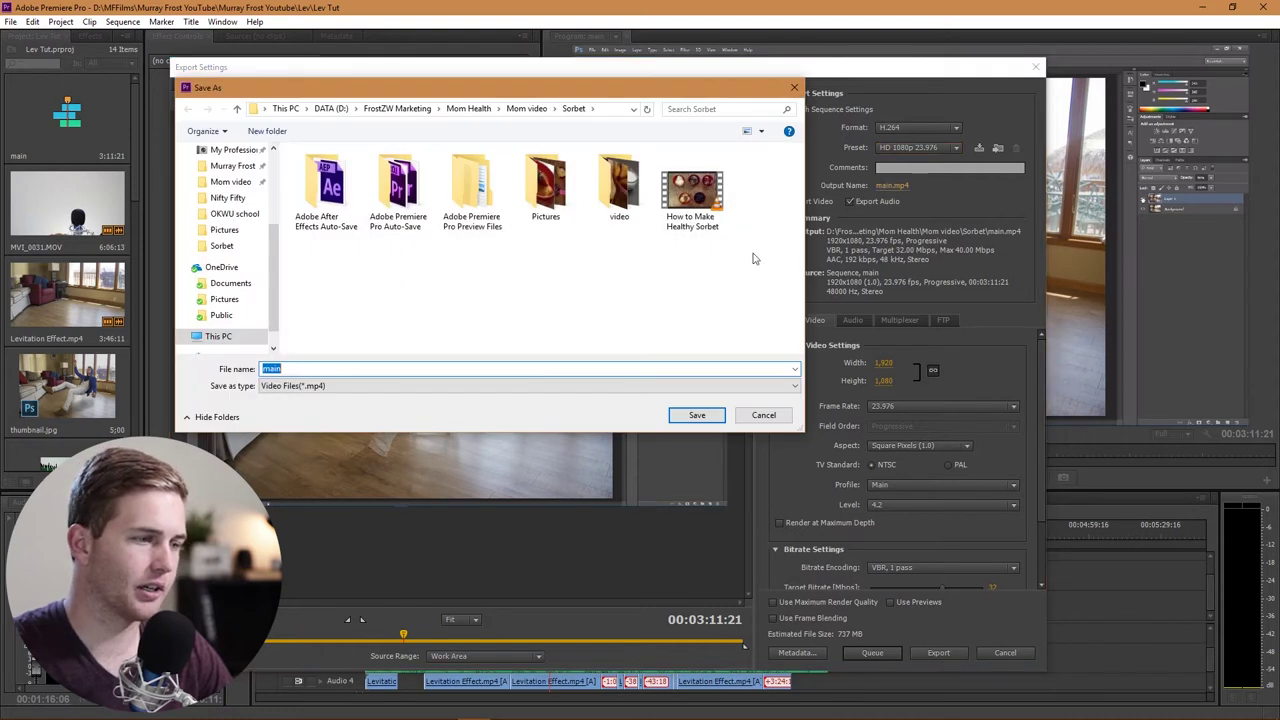
left_click(232, 165)
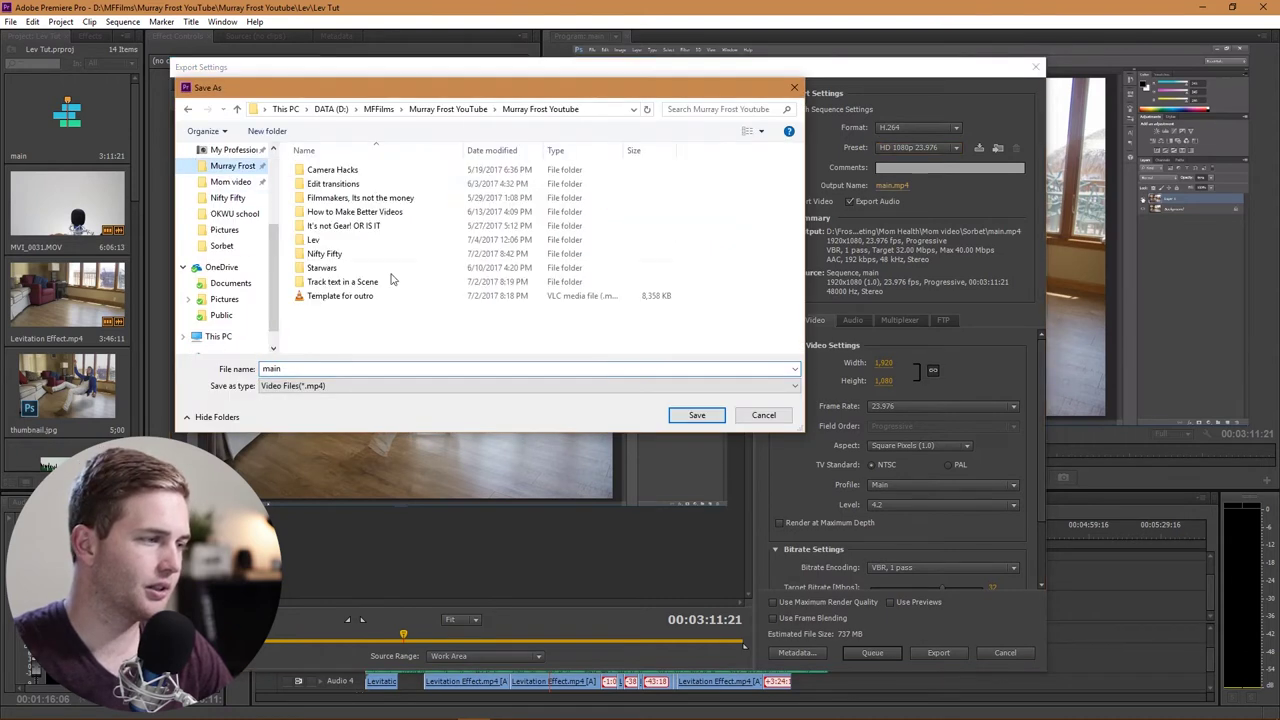
left_click(746, 418)
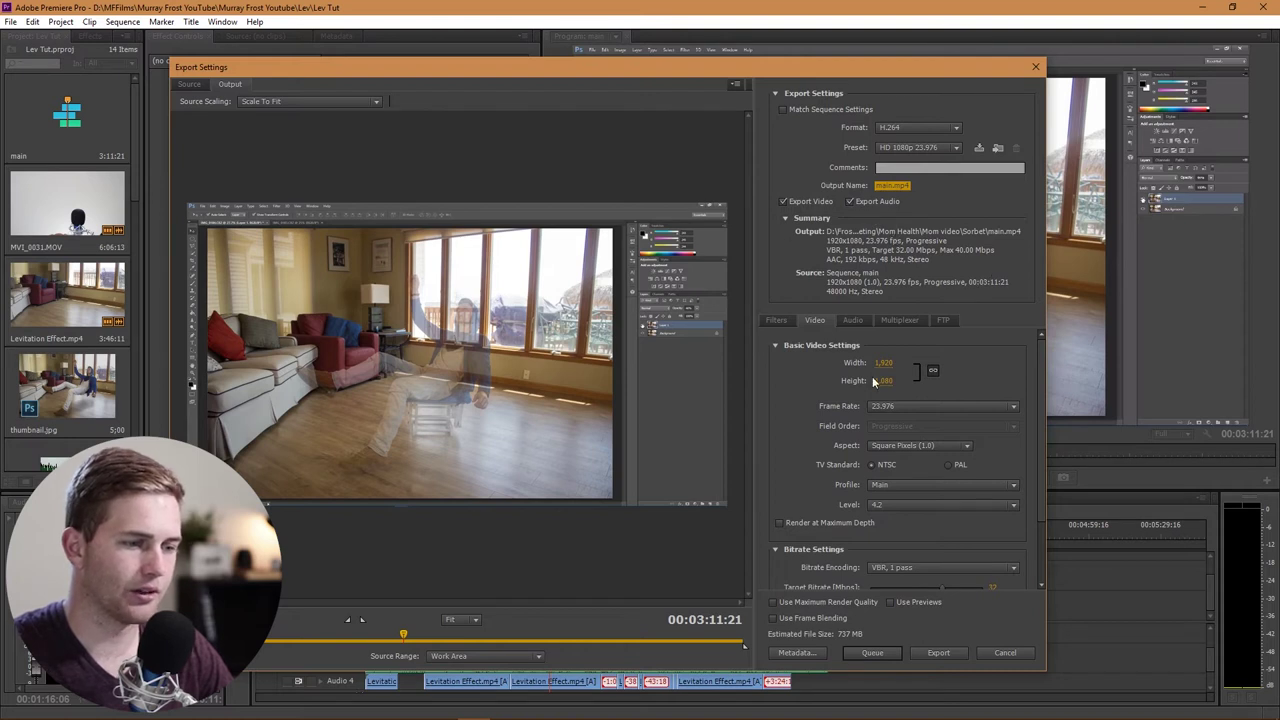
Review the Video settings and keep the pixel aspect ratio at Square Pixels
scroll(778, 411, "down", 3)
scroll(778, 411, "up", 3)
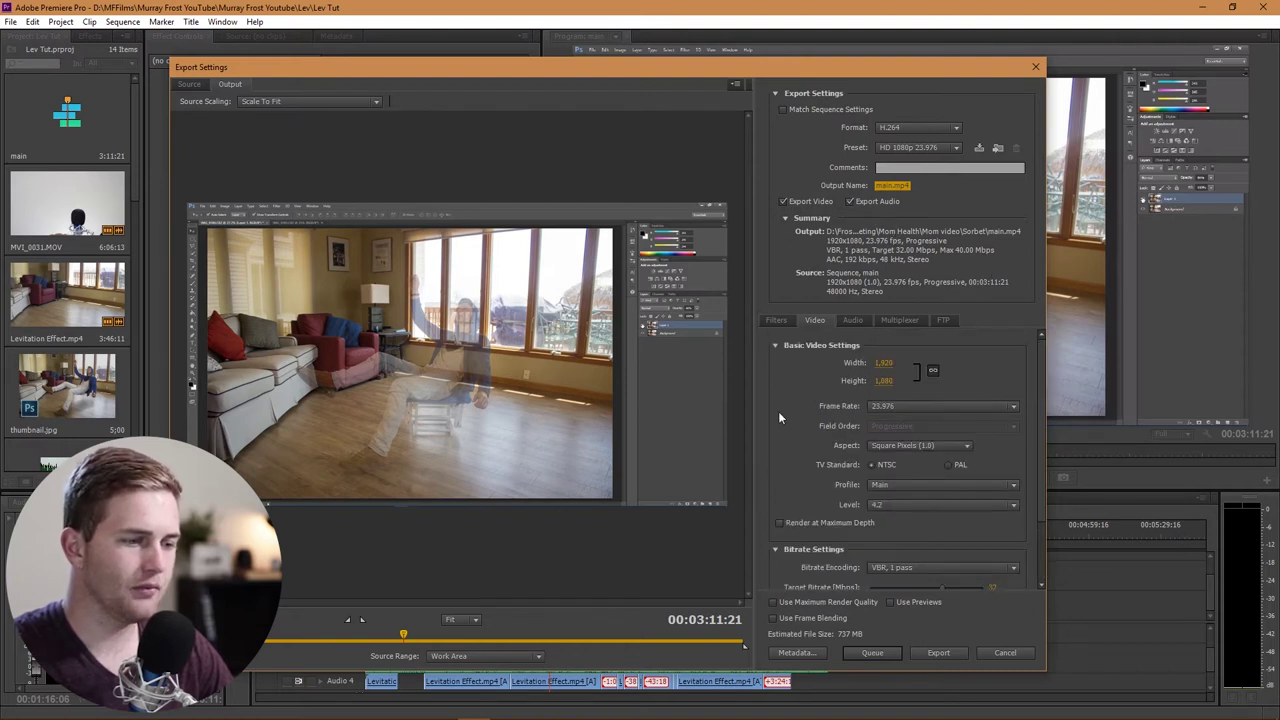
mouse_move(1044, 350)
left_mouse_down()
mouse_move(1043, 361)
mouse_move(1044, 350)
left_mouse_up()
left_click(812, 318)
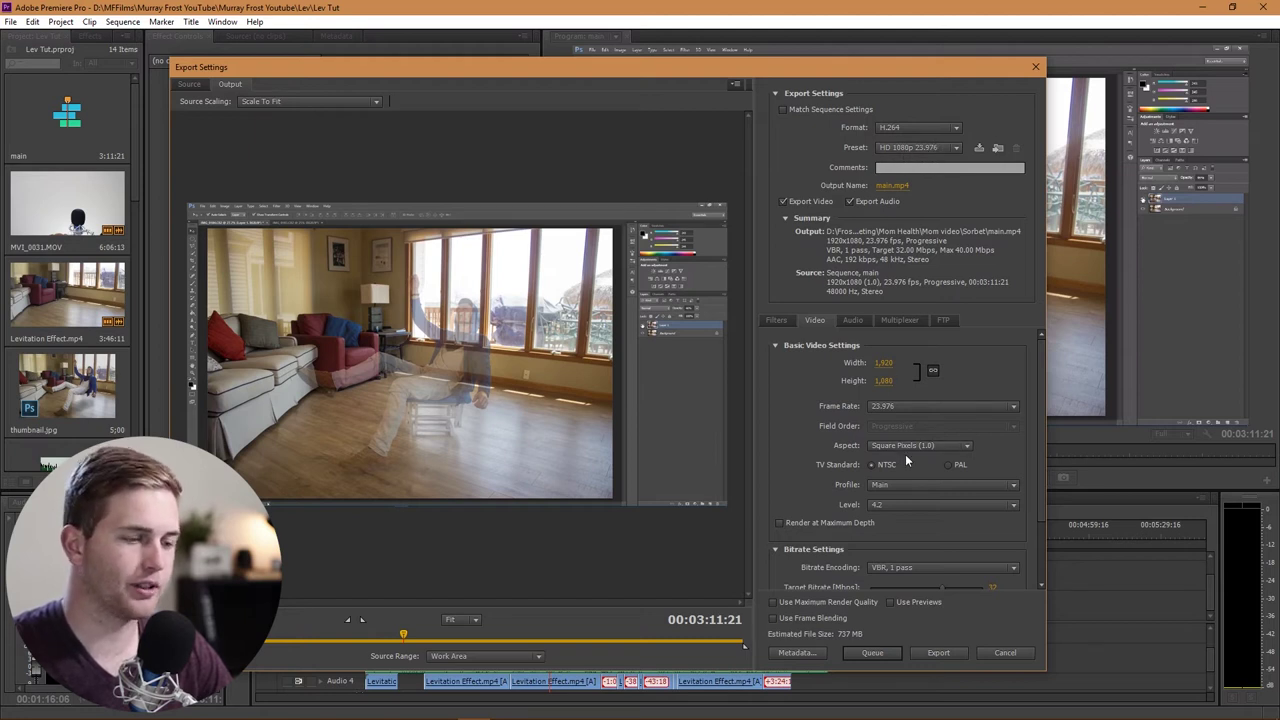
left_click_drag(1042, 376, 1042, 399)
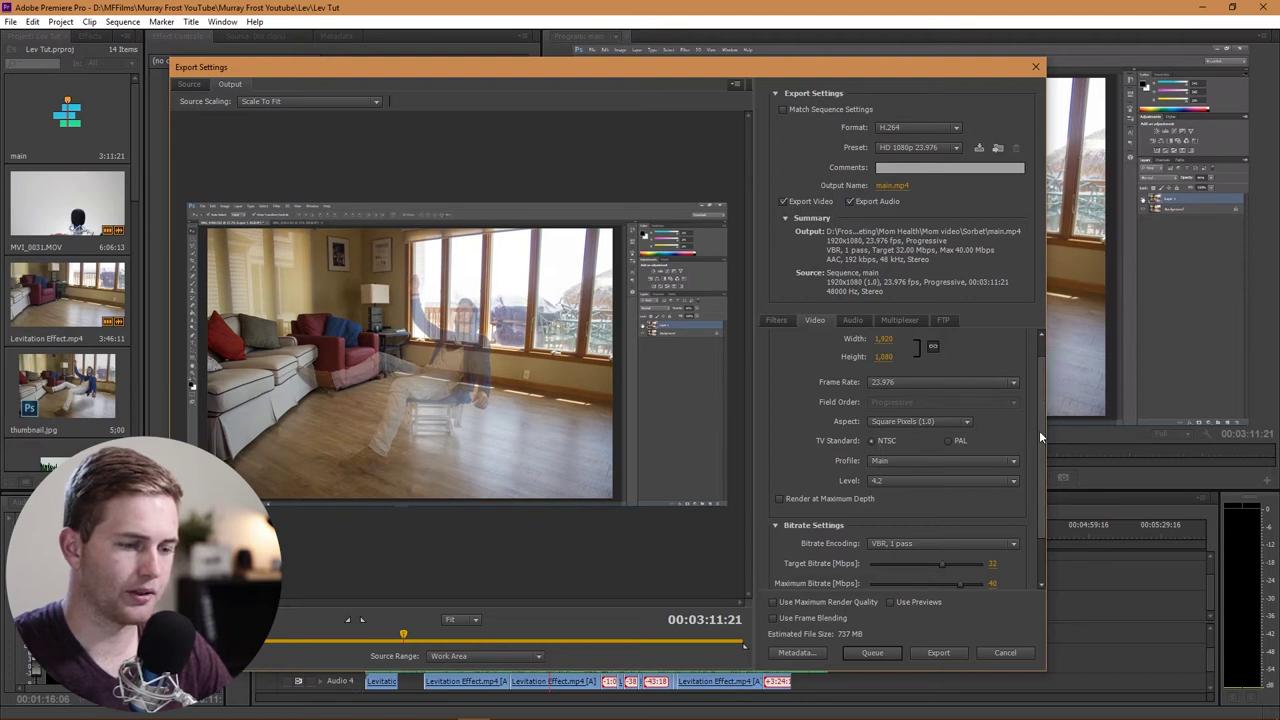
left_click_drag(1039, 430, 1038, 466)
left_click(929, 372)
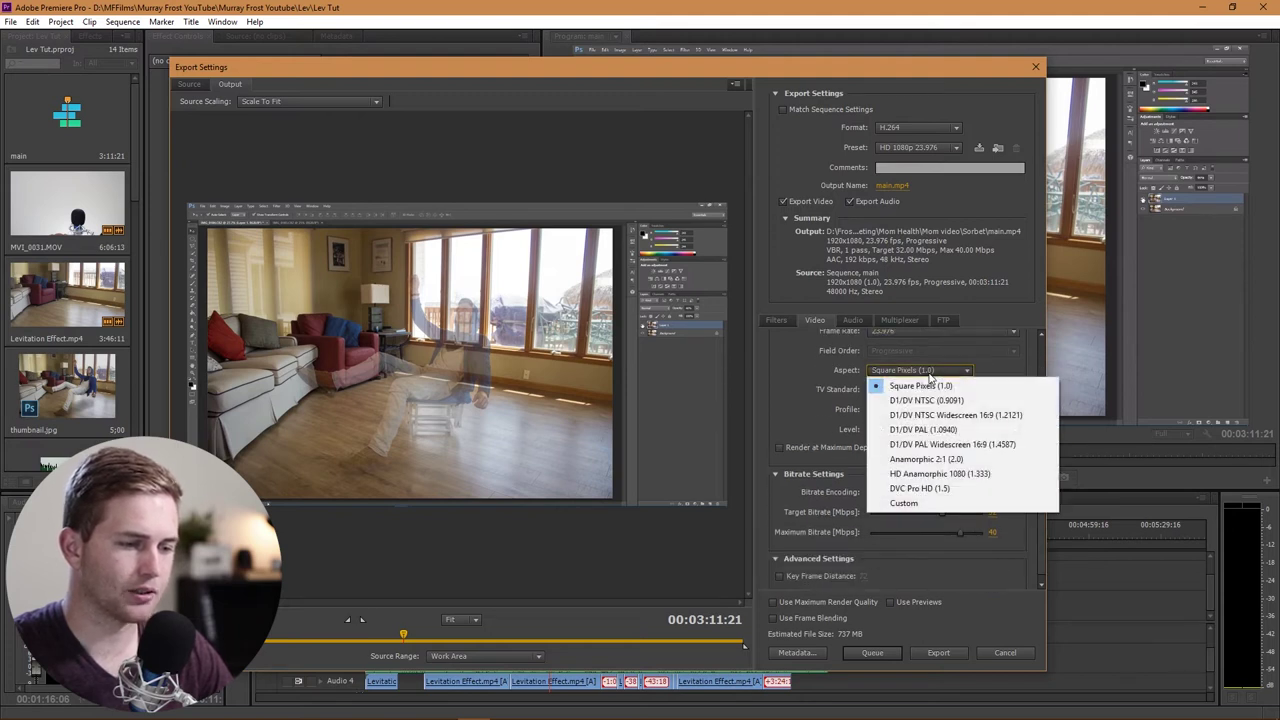
left_click(948, 388)
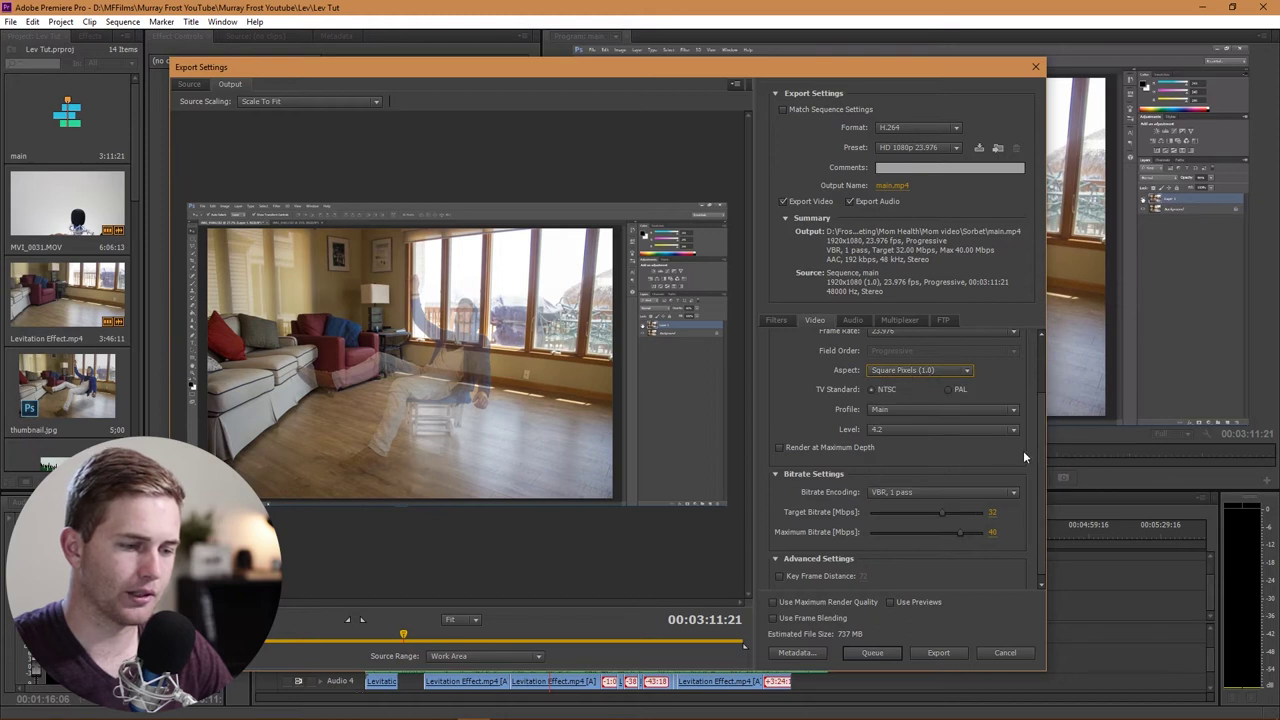
Set the H.264 level to 5.1 and enable Render at Maximum Depth
left_click_drag(1045, 437, 1042, 475)
left_click(928, 424)
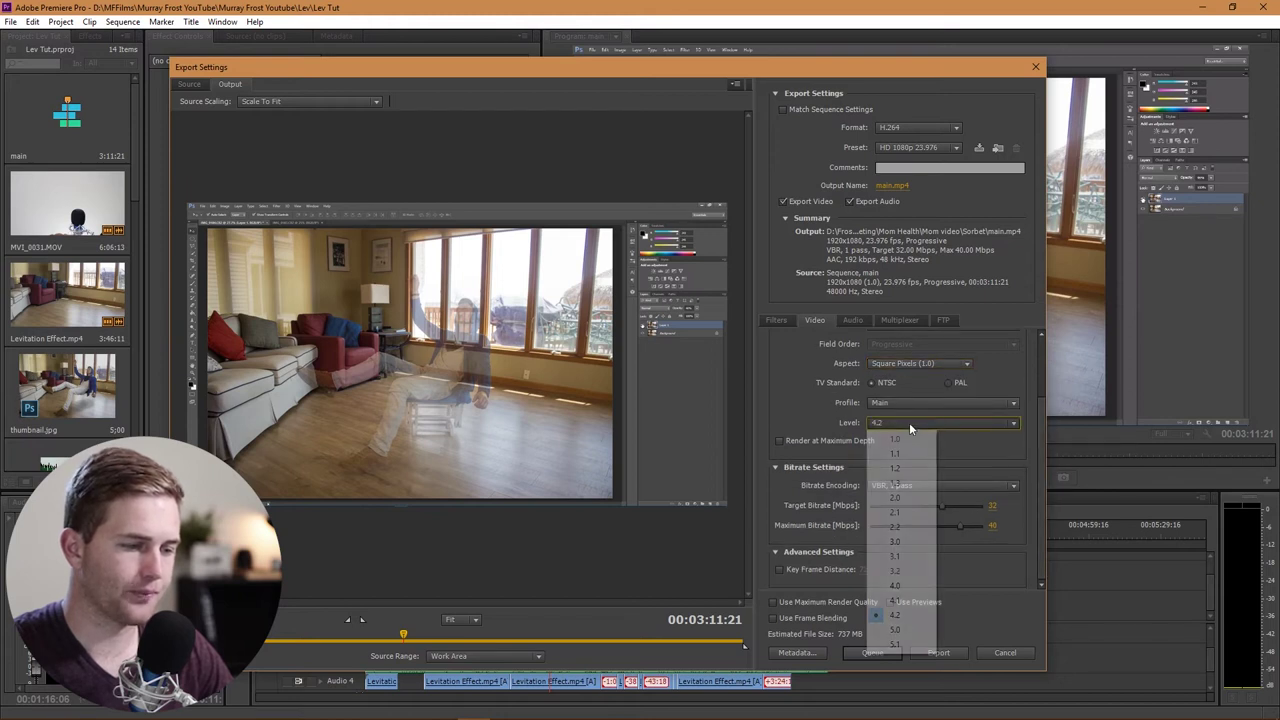
left_click(896, 645)
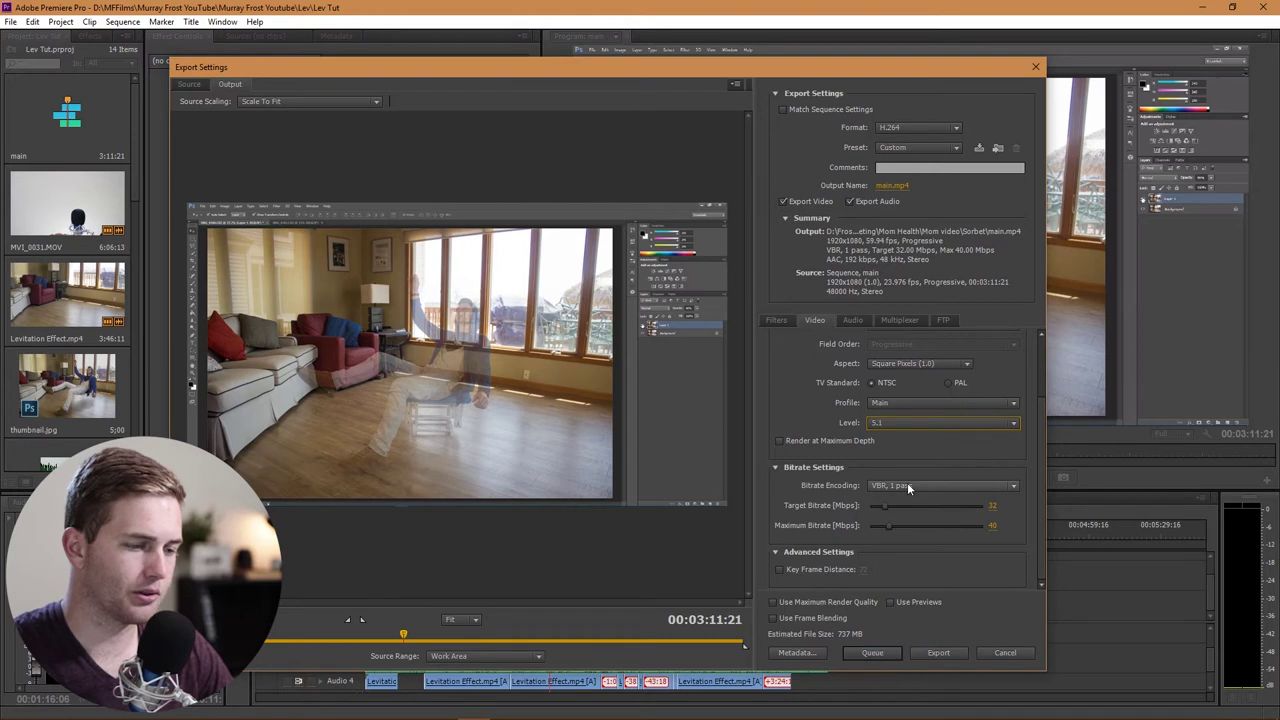
left_click(806, 440)
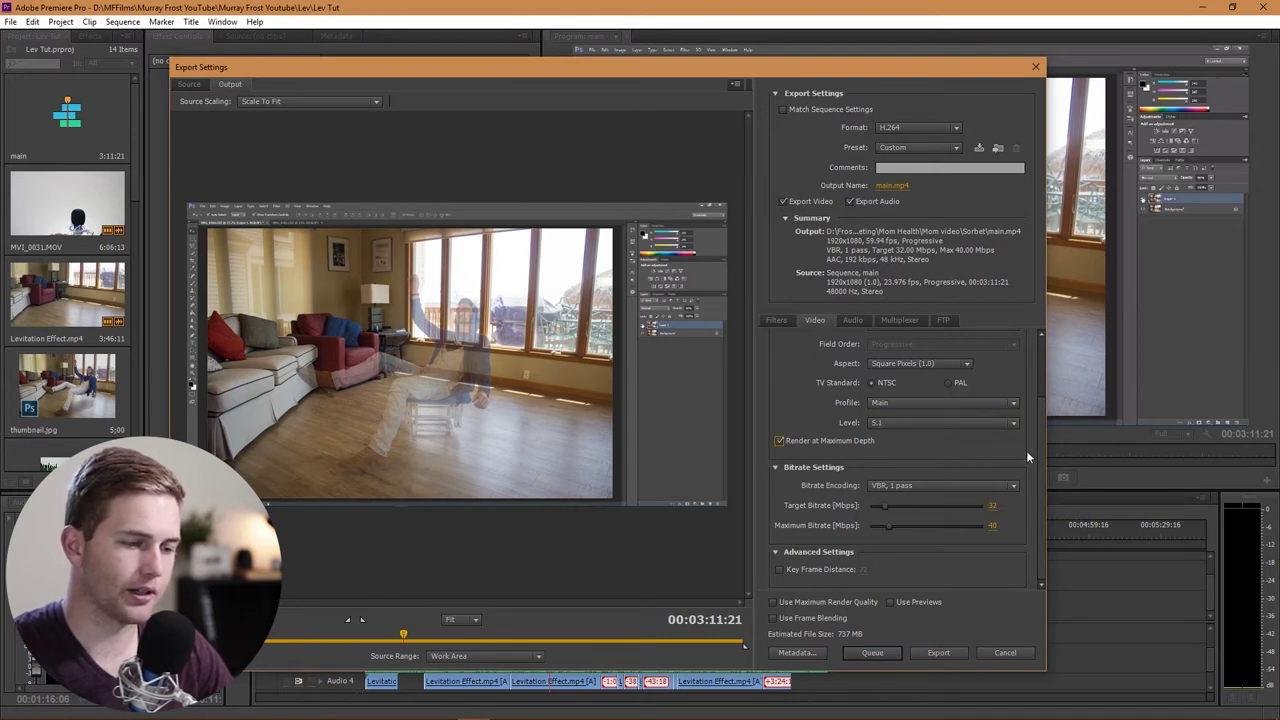
Set bitrate encoding to VBR, 2 pass with a 75 Mbps target bitrate
left_click(1012, 488)
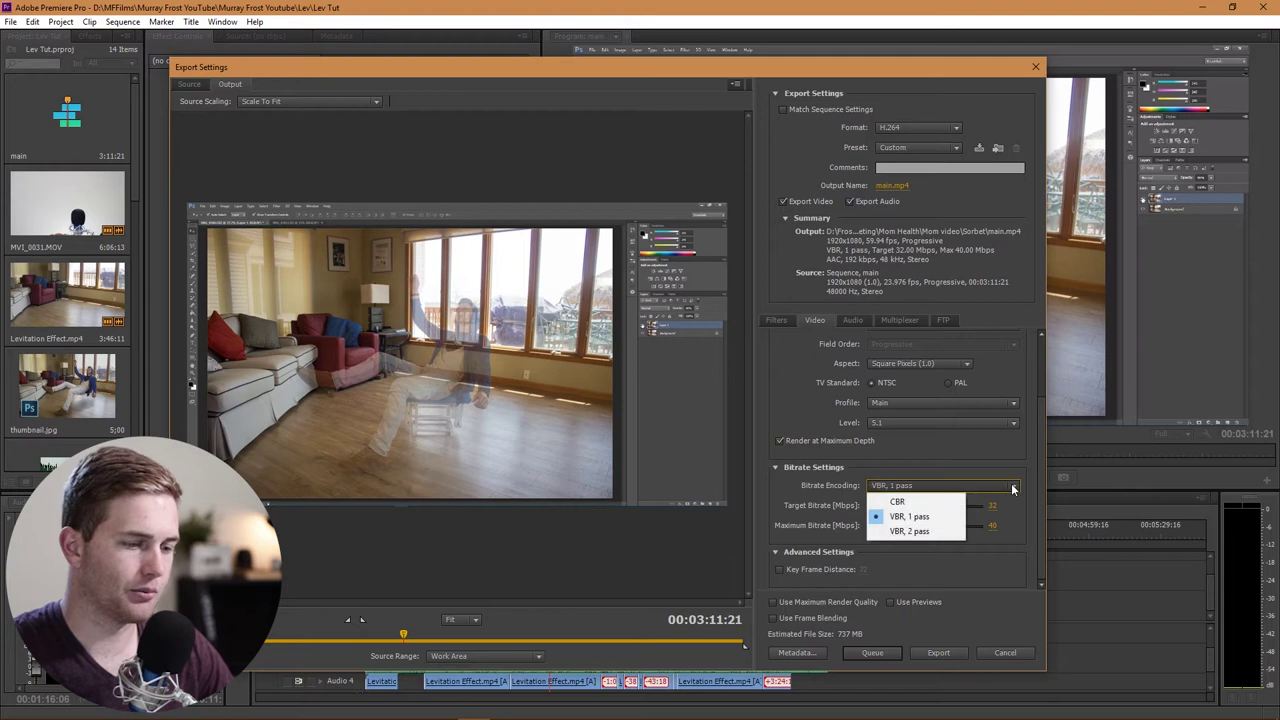
left_click(930, 531)
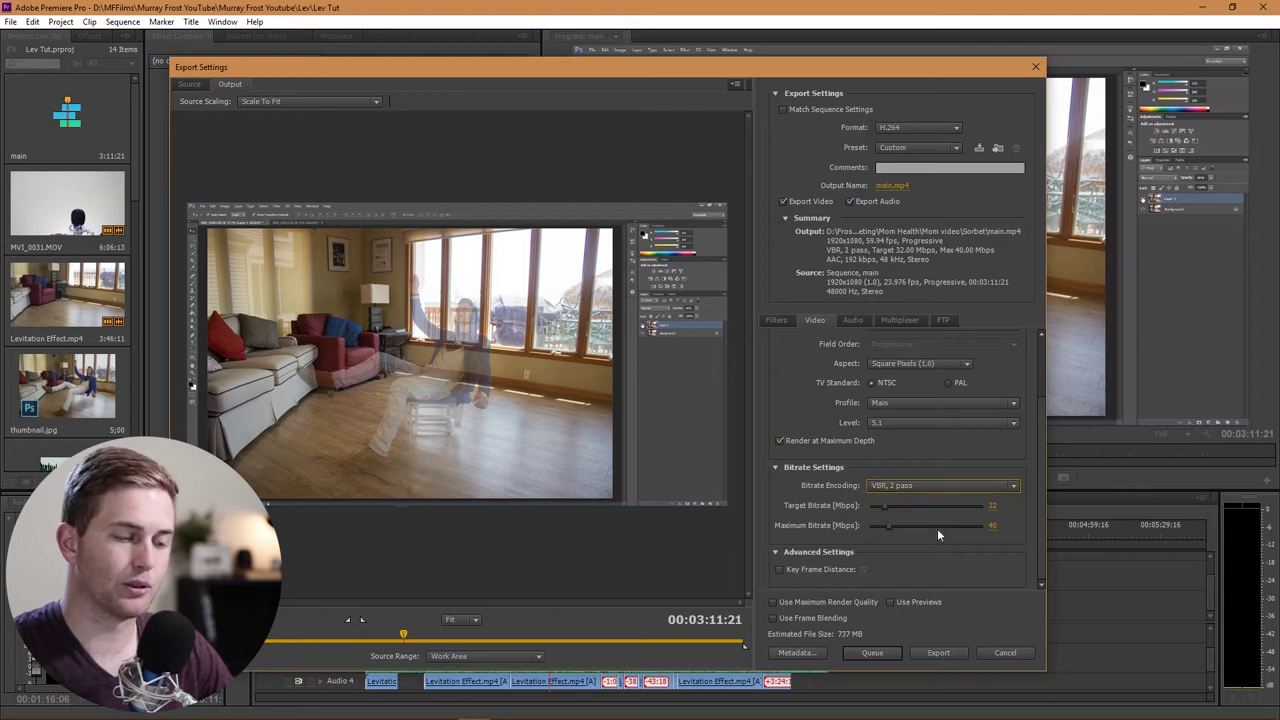
left_click(993, 506)
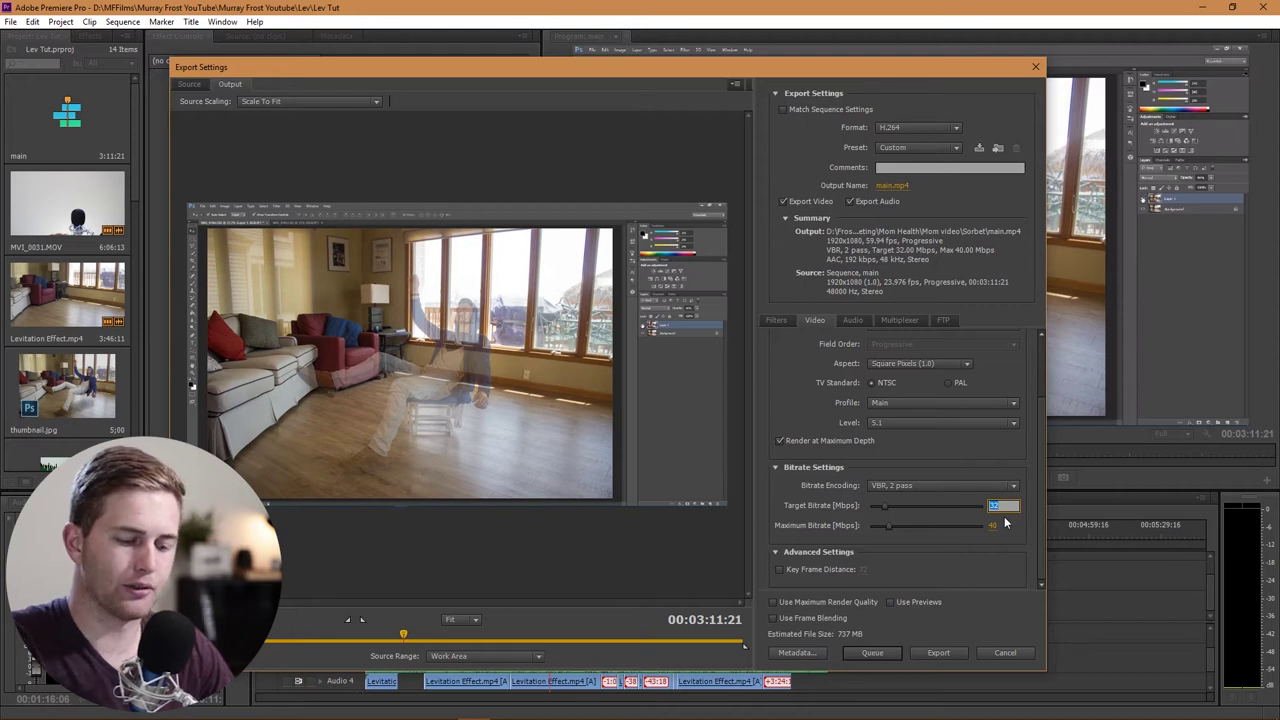
type("75")
key("Return")
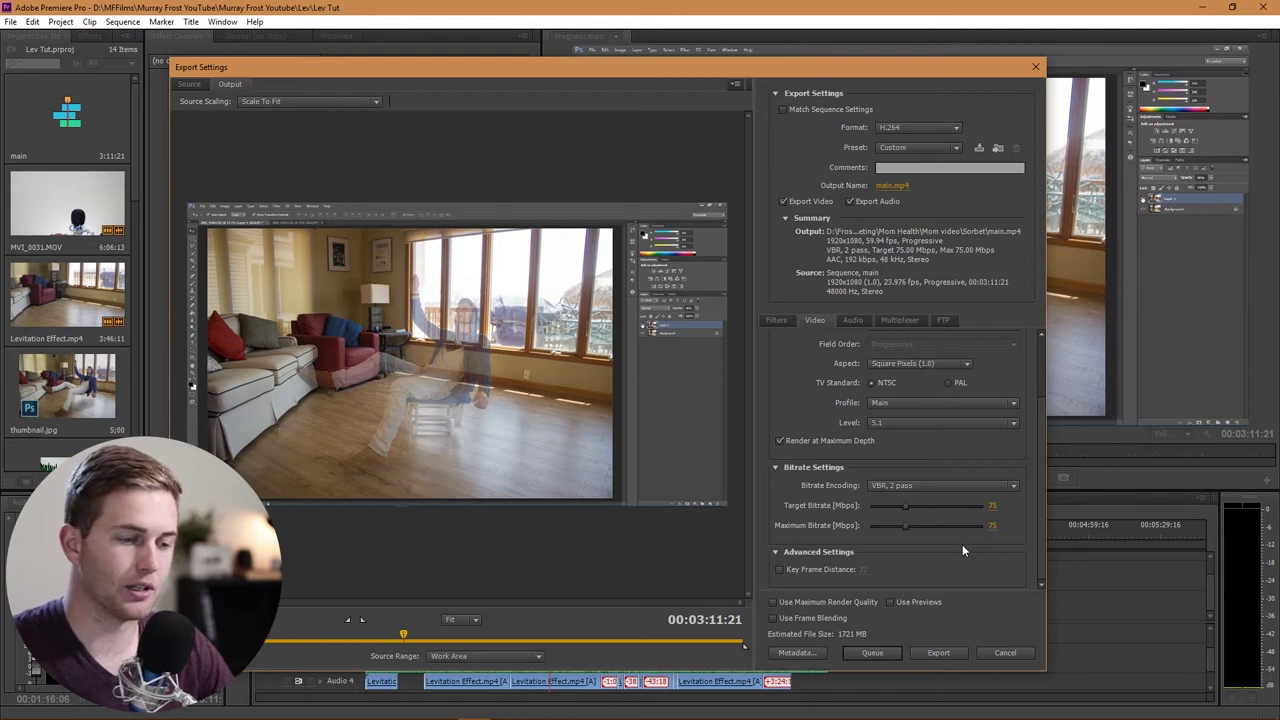
Check the Audio settings, then enable Use Maximum Render Quality in the Video tab
left_click(852, 320)
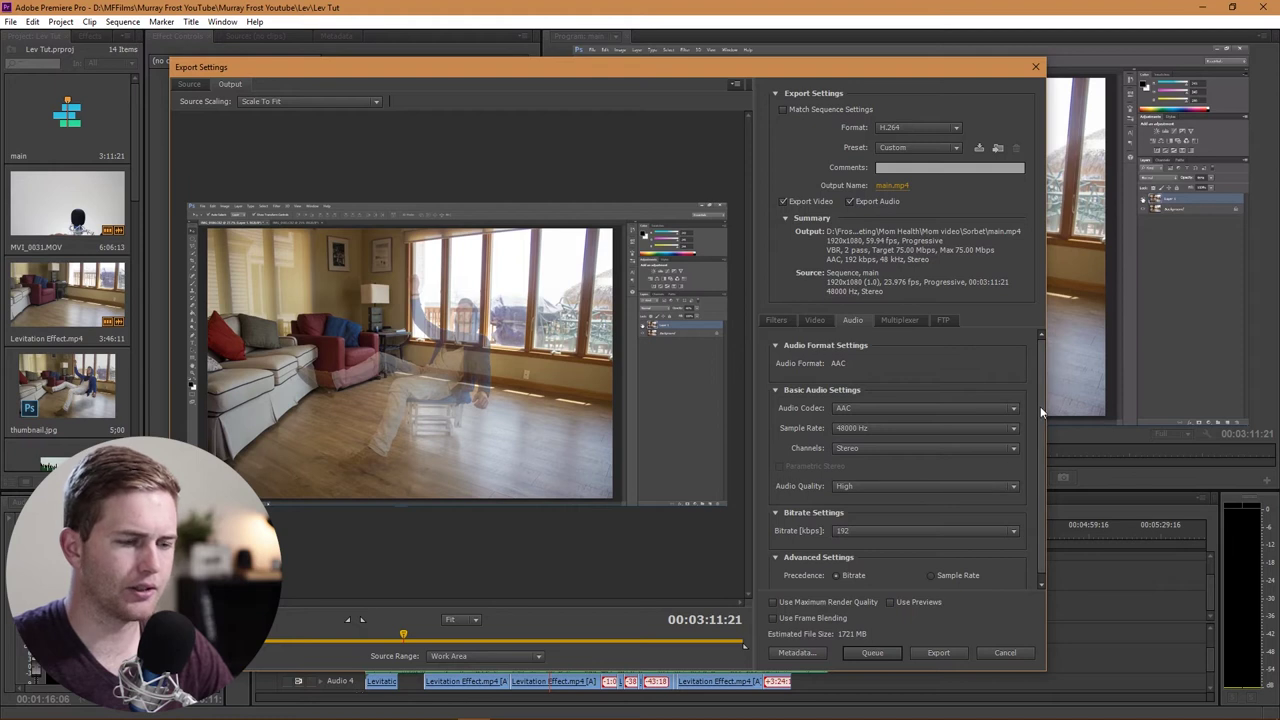
left_click_drag(1040, 406, 1040, 436)
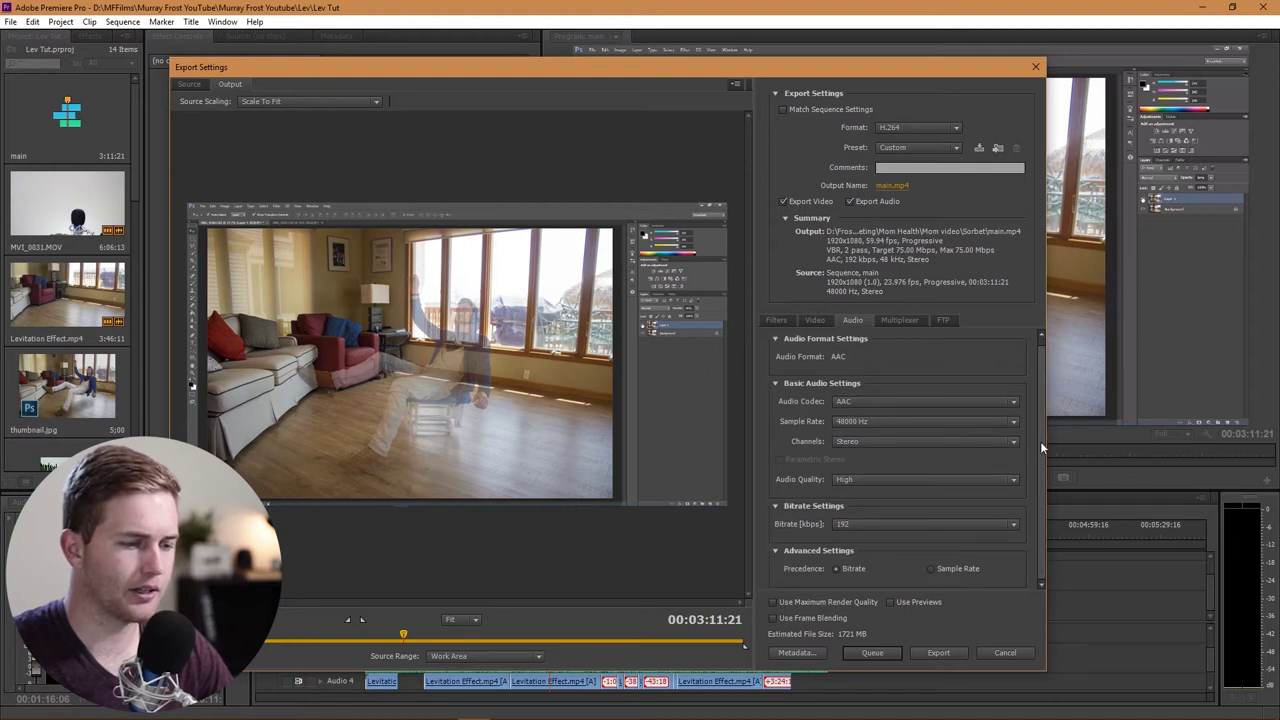
left_click(816, 322)
scroll(921, 548, "down", 2)
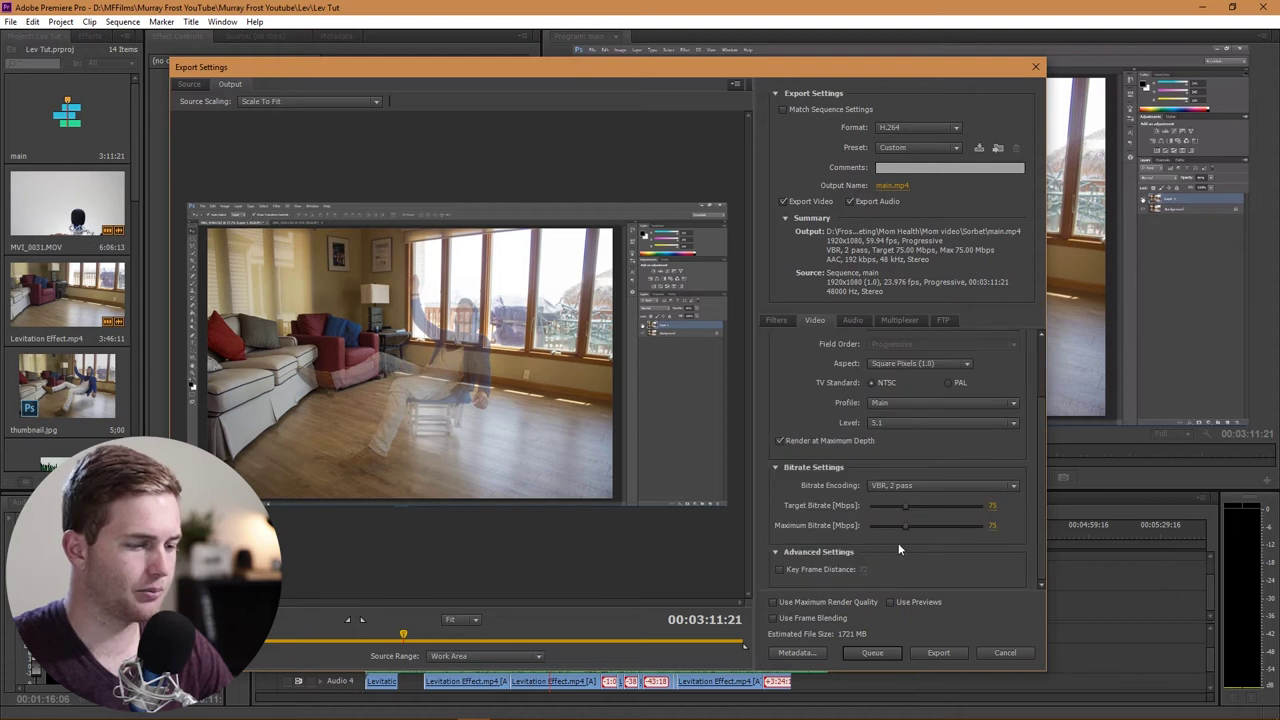
left_click(778, 603)
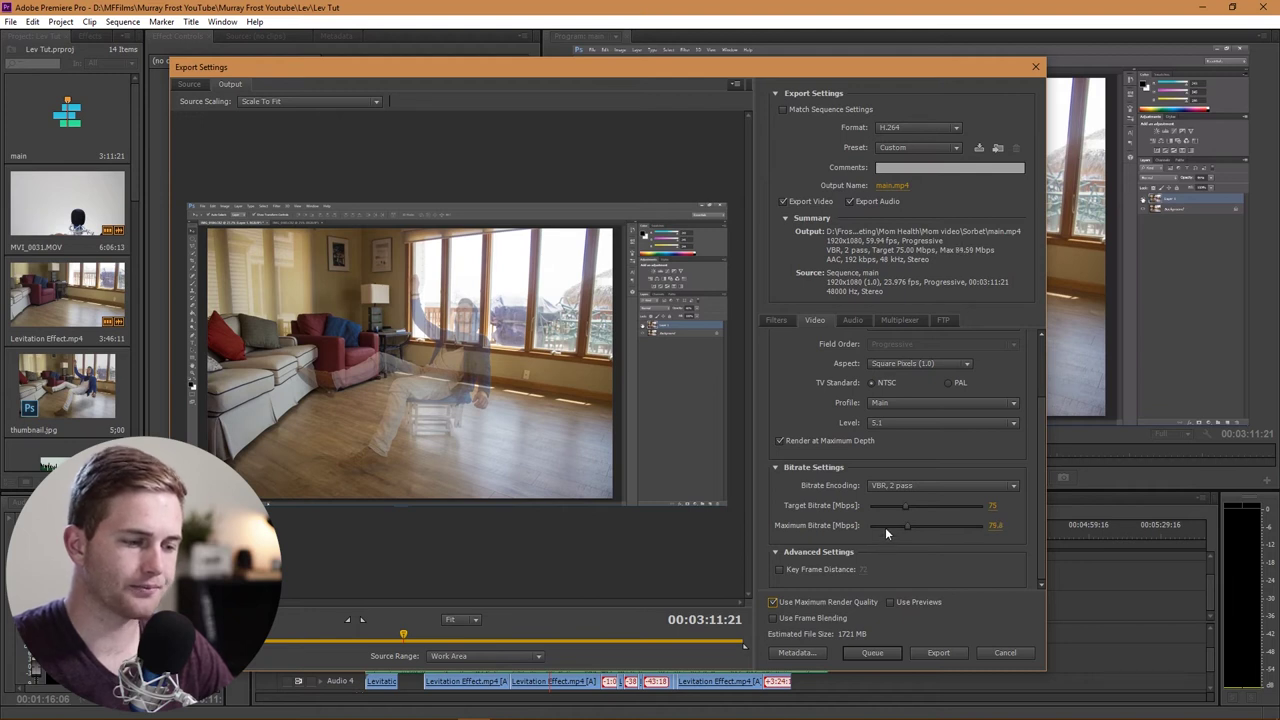
left_click(1008, 526)
Set the maximum bitrate to 75 Mbps and the frame rate to 23.976 fps
type("75")
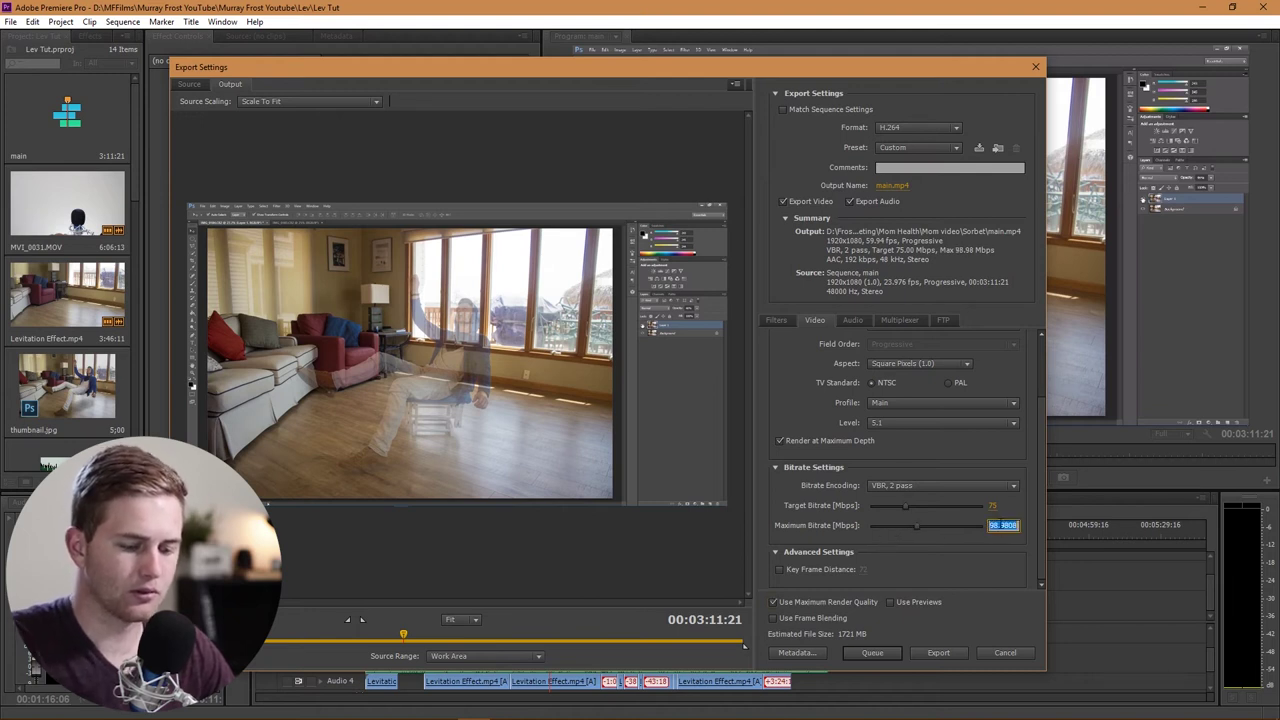
key("Return")
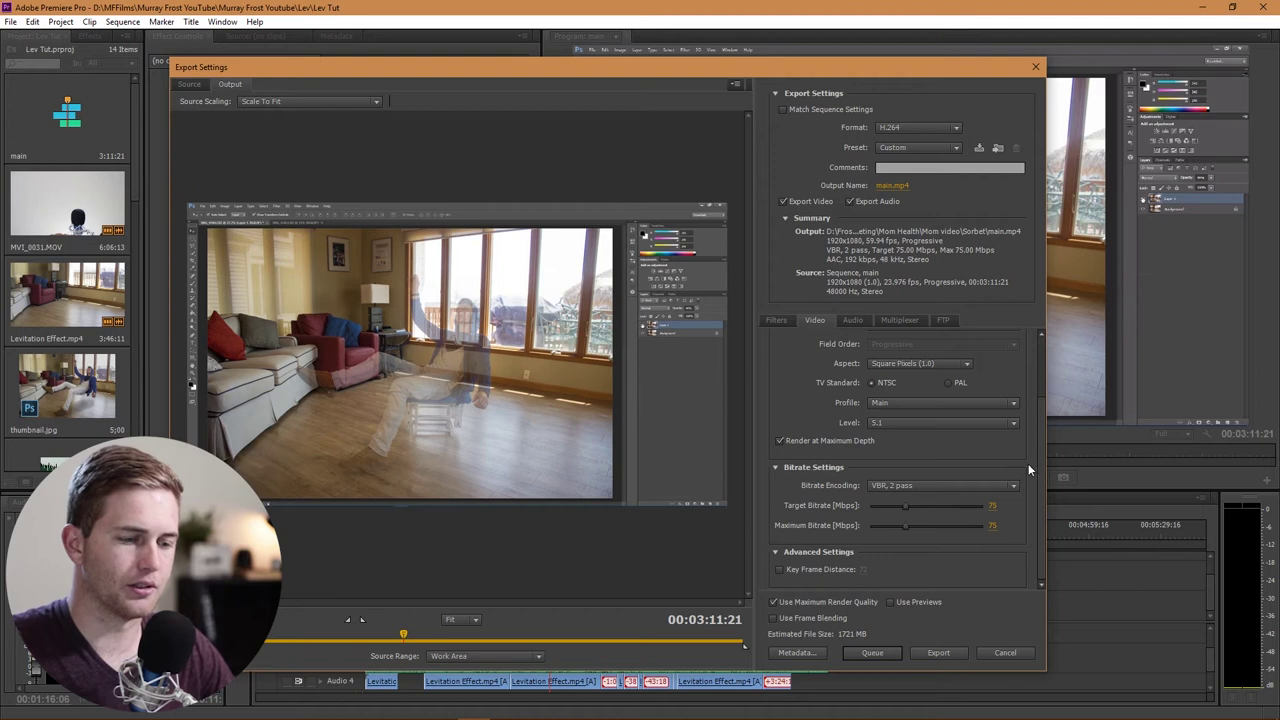
left_click_drag(1038, 472, 1026, 333)
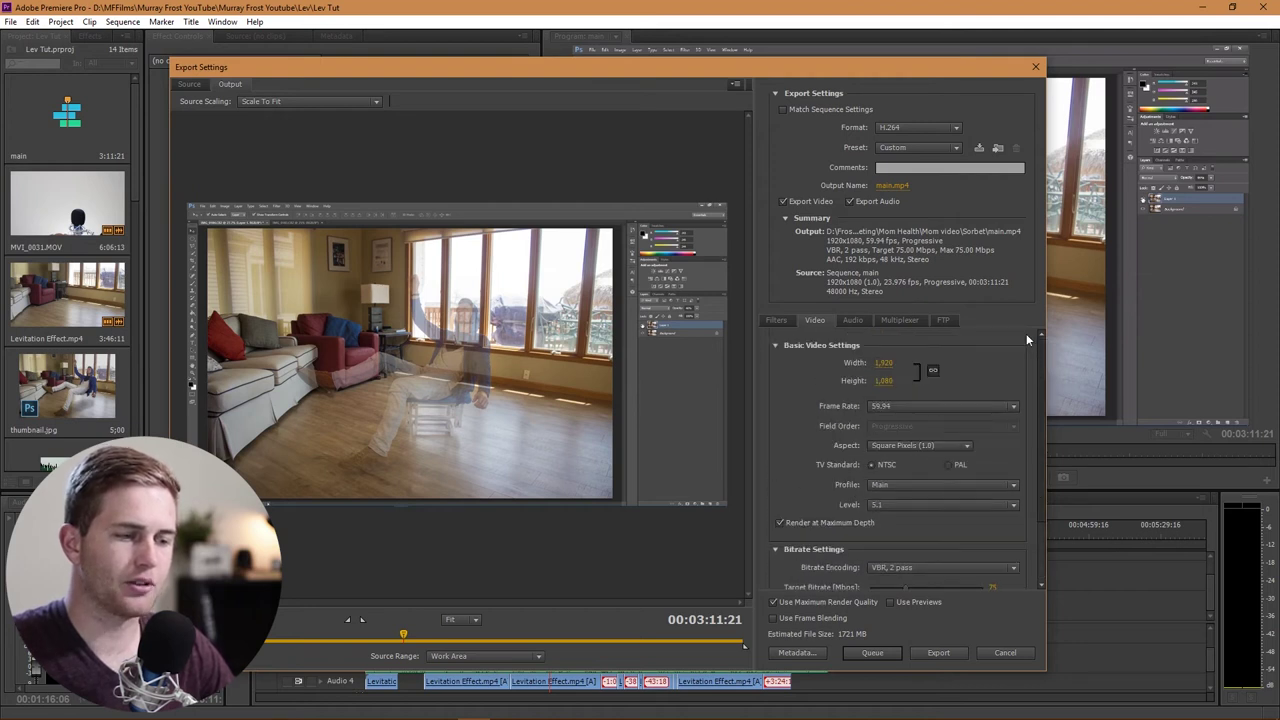
left_click(917, 407)
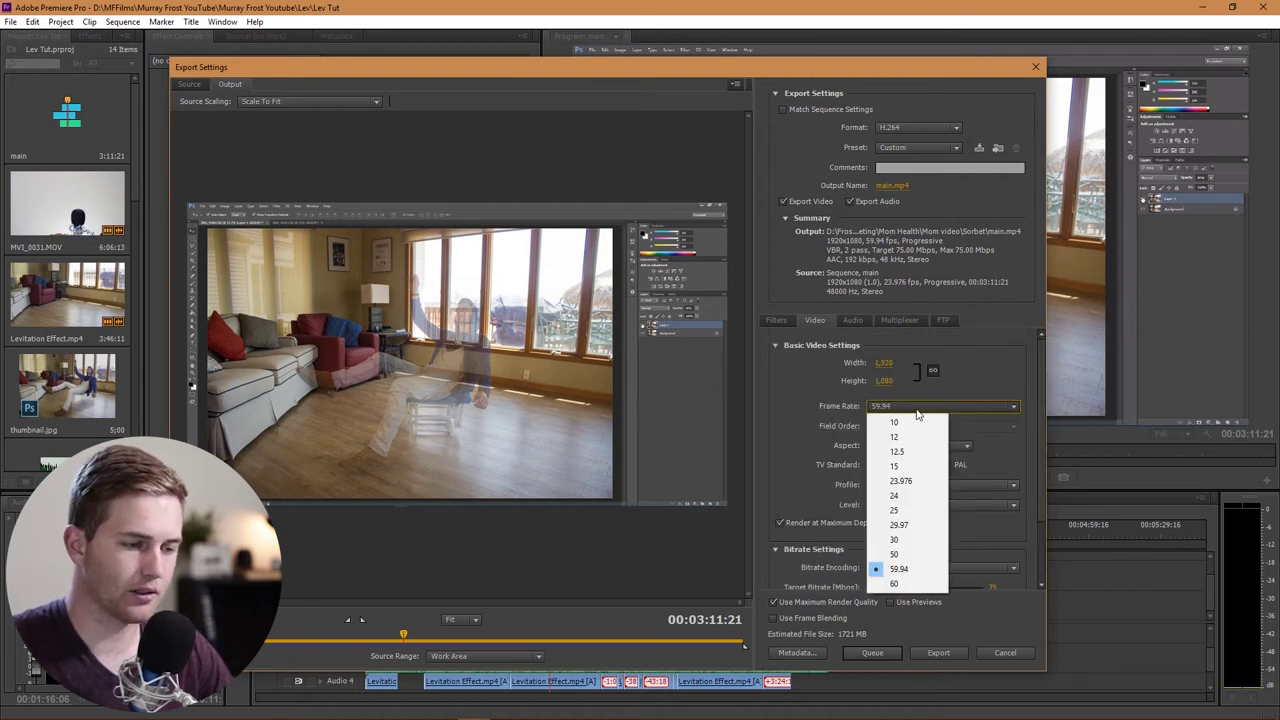
left_click(906, 481)
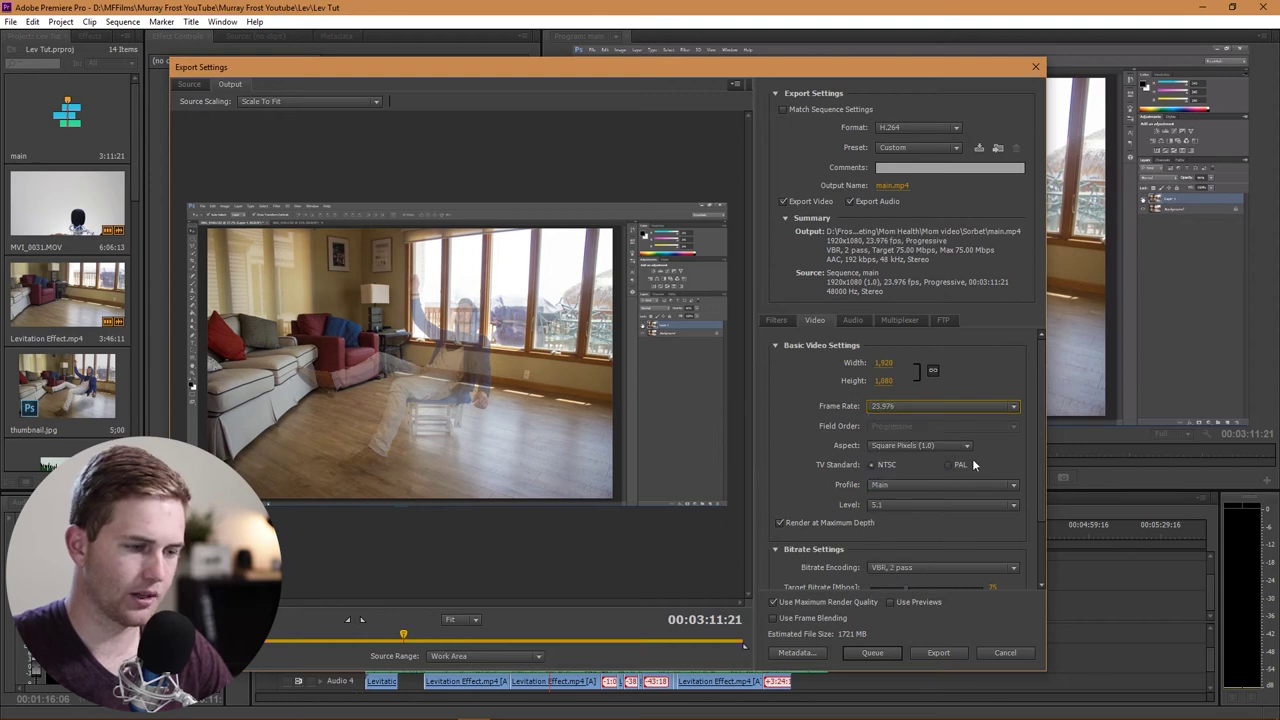
mouse_move(1042, 420)
left_mouse_down()
mouse_move(1034, 516)
mouse_move(1031, 407)
left_mouse_up()
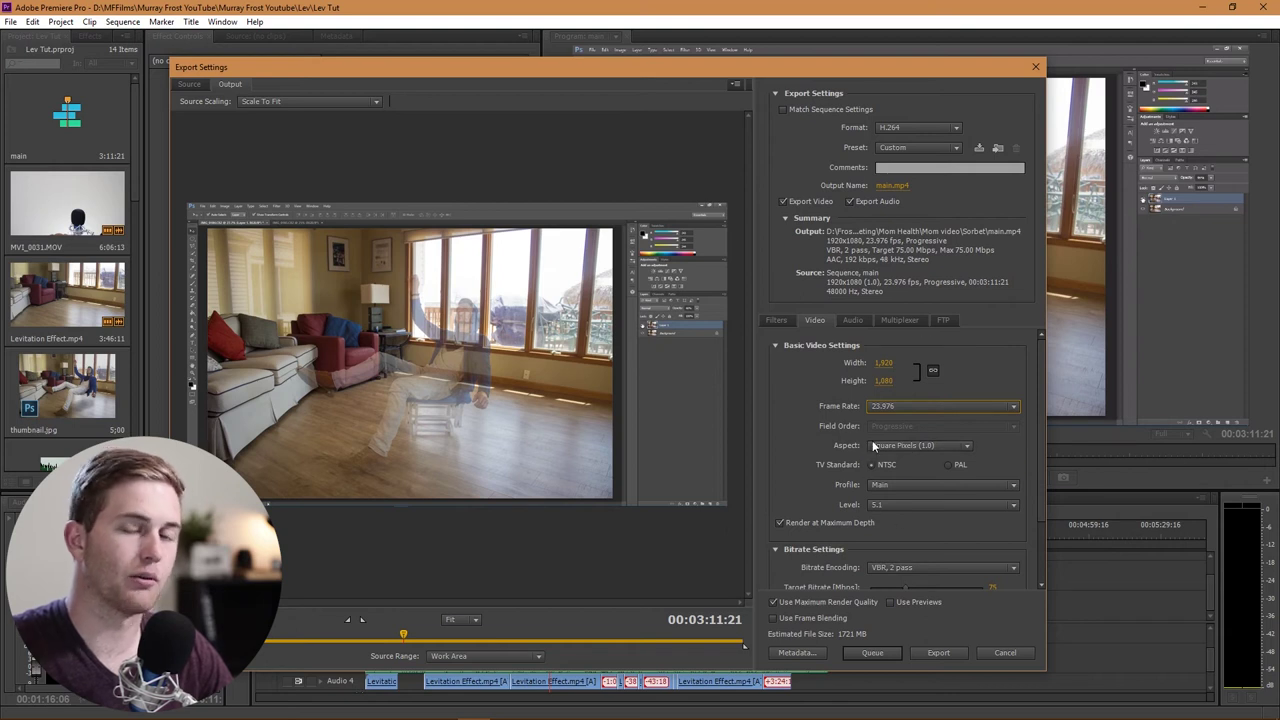
Save the export settings as a custom preset named 'best settings'
left_click(980, 150)
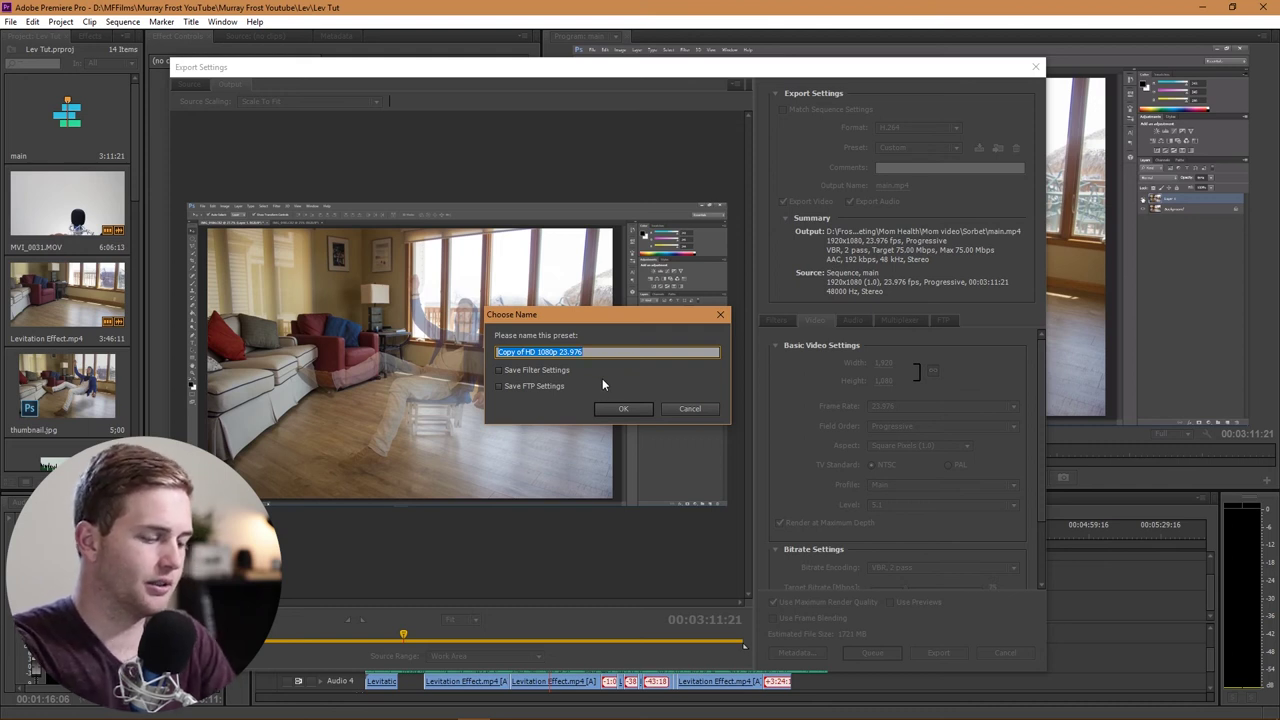
type("bes")
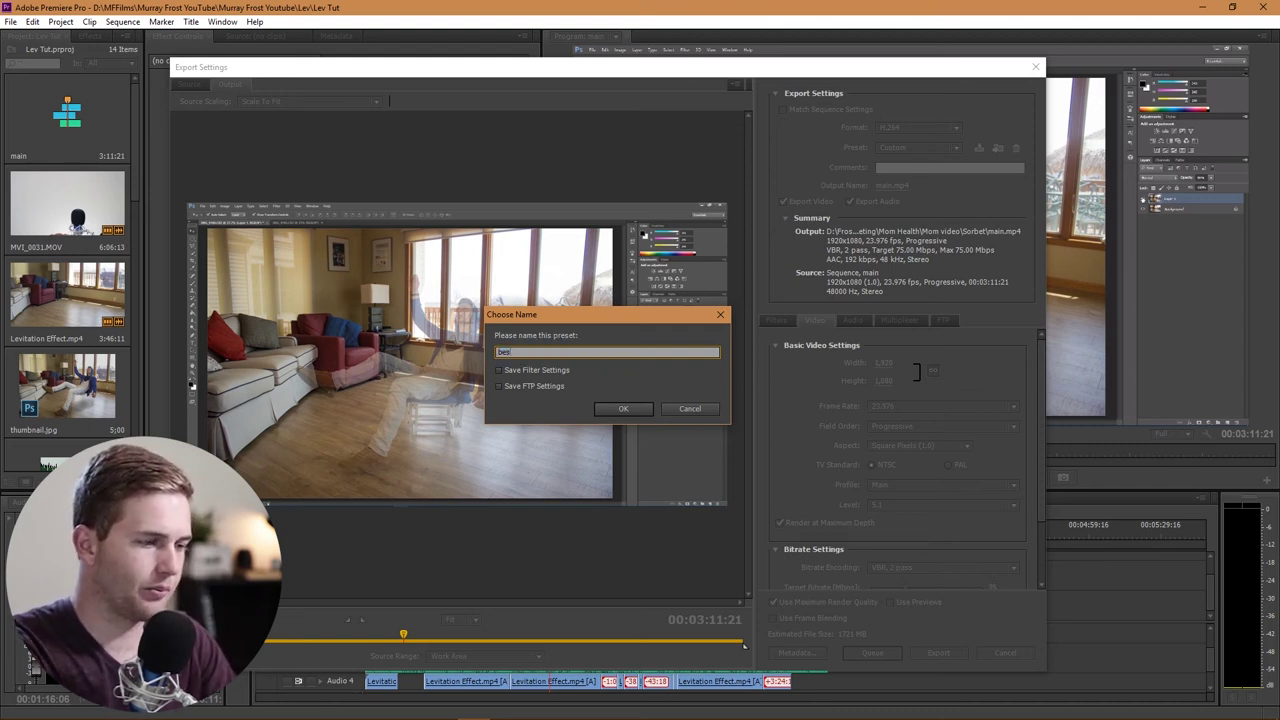
type("t settin")
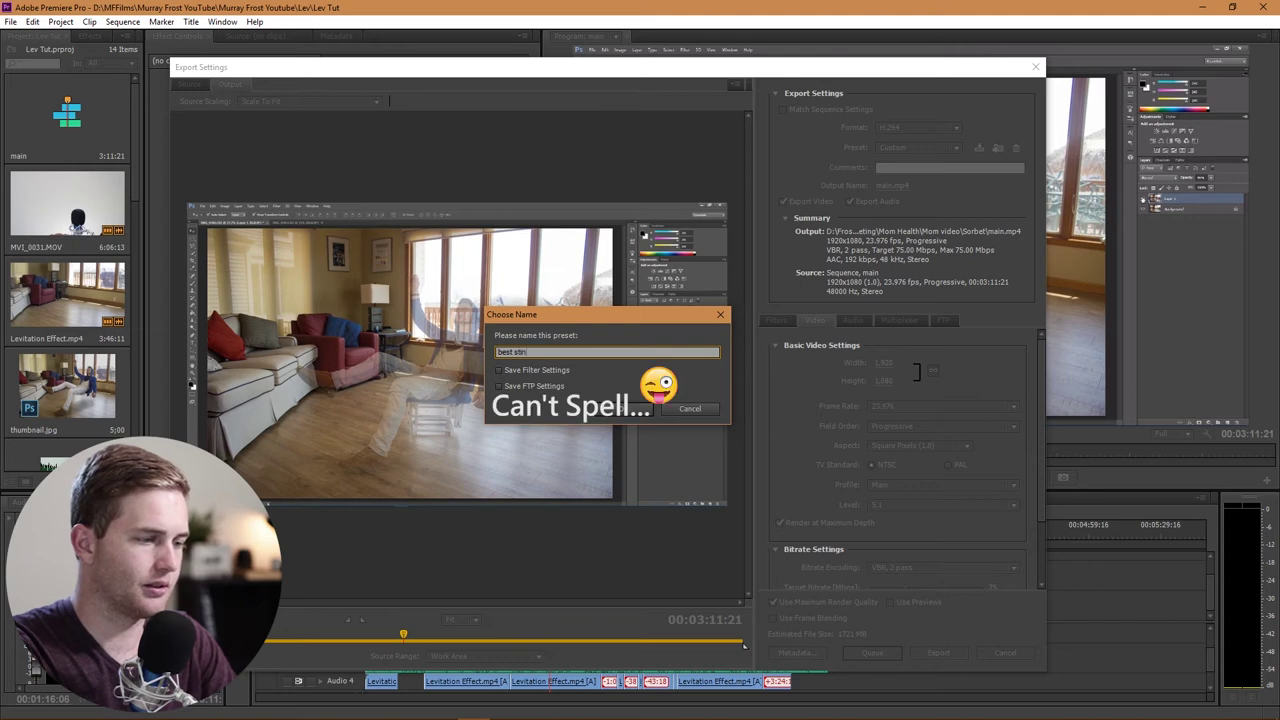
type("gs")
key("Return")
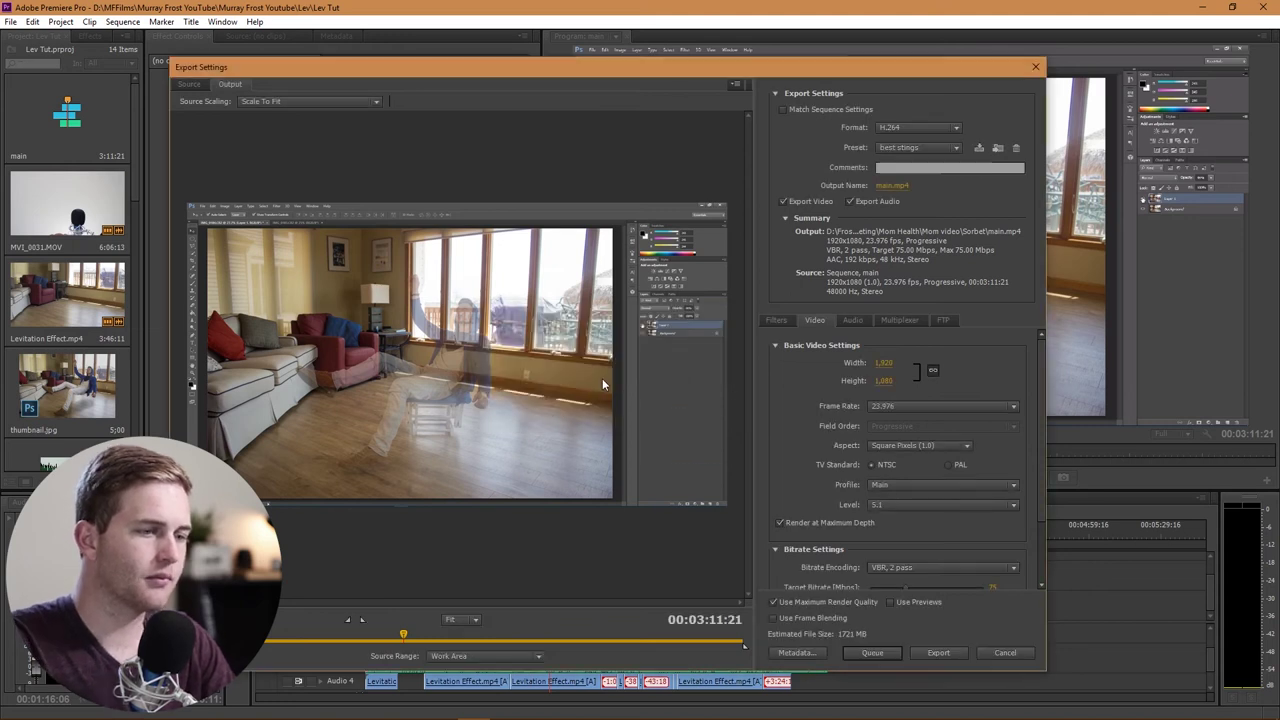
Keep H.264 format and load the HD 1080p 23.976 Highest Quelty preset, retaining VBR 2-pass at 75 Mbps
left_click(955, 148)
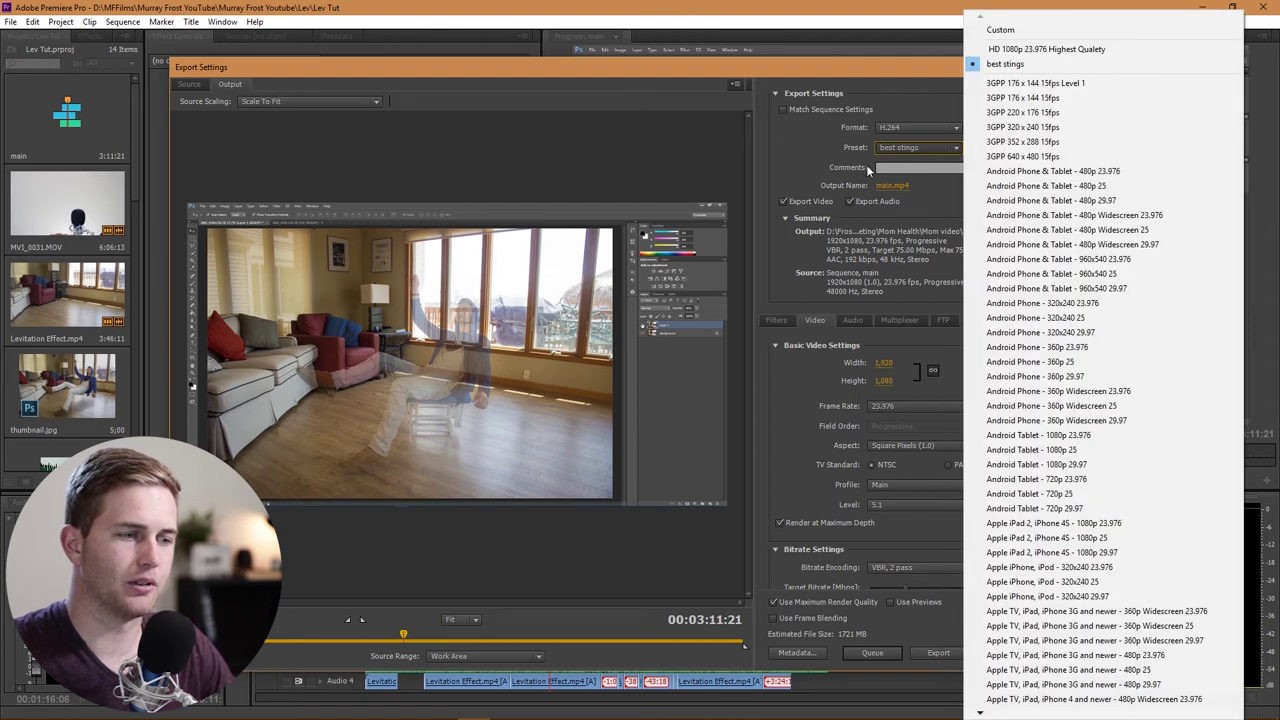
left_click(814, 146)
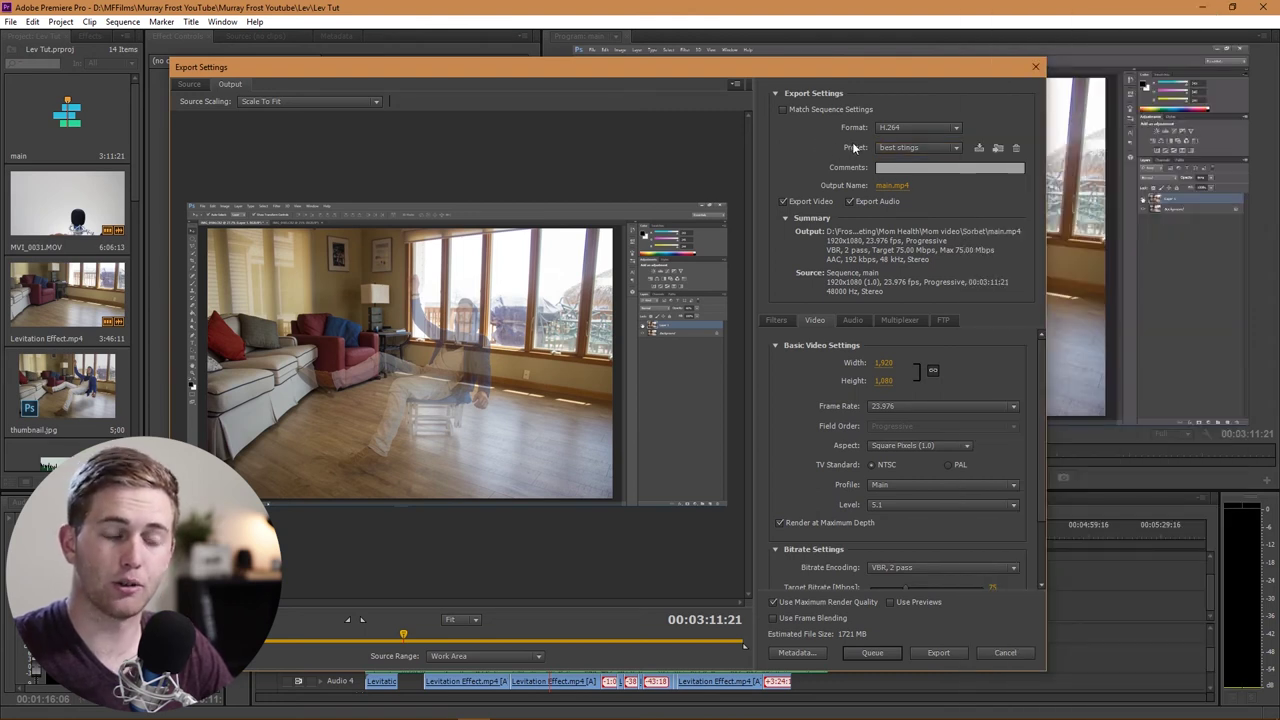
left_click(948, 130)
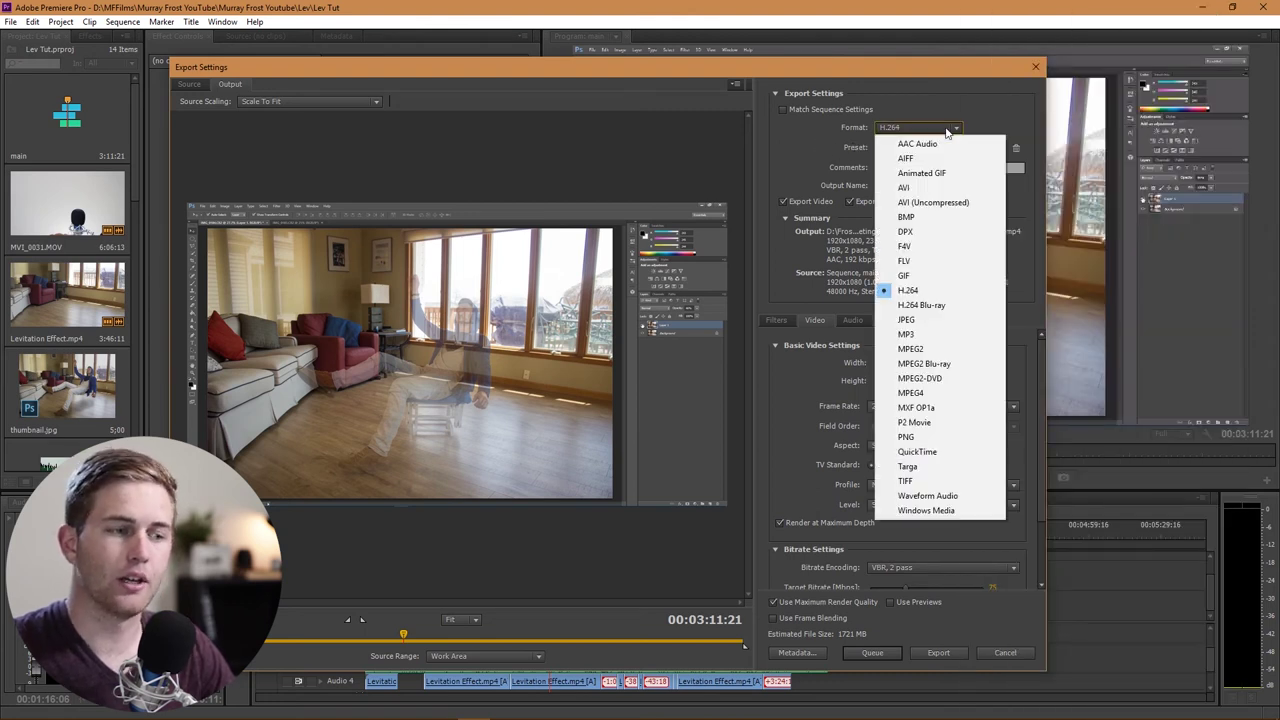
left_click(908, 291)
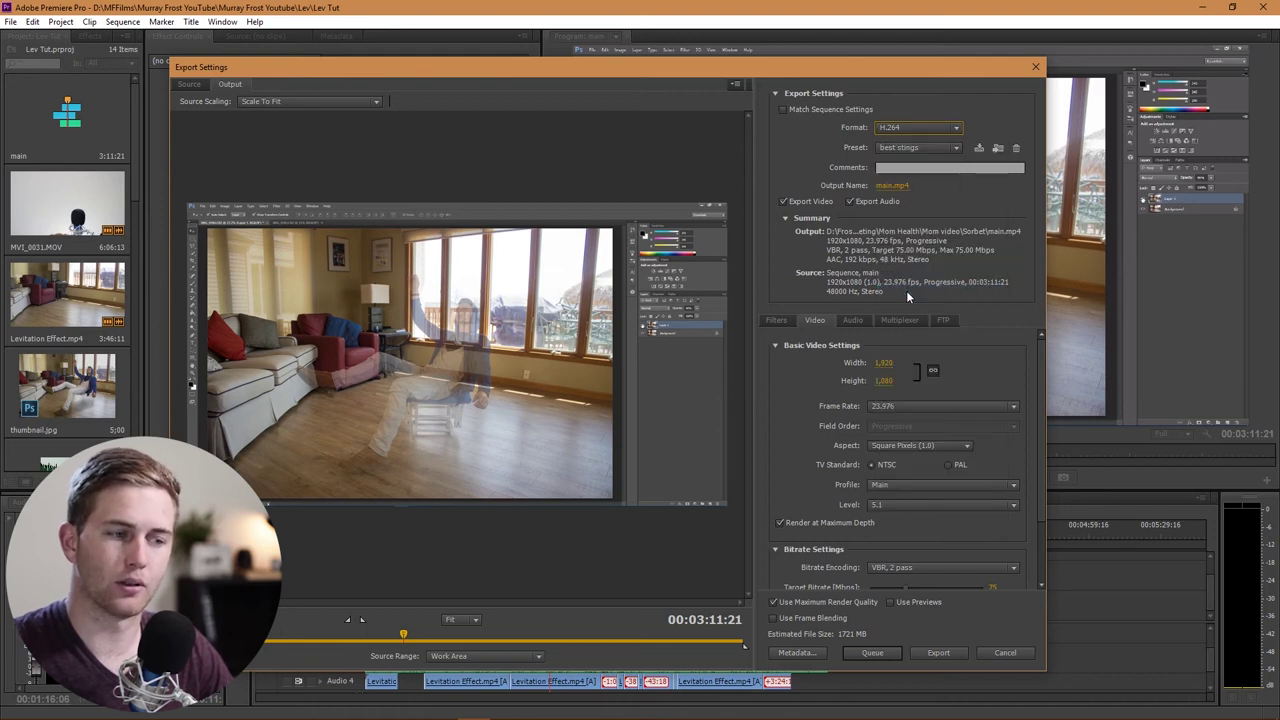
left_click(913, 149)
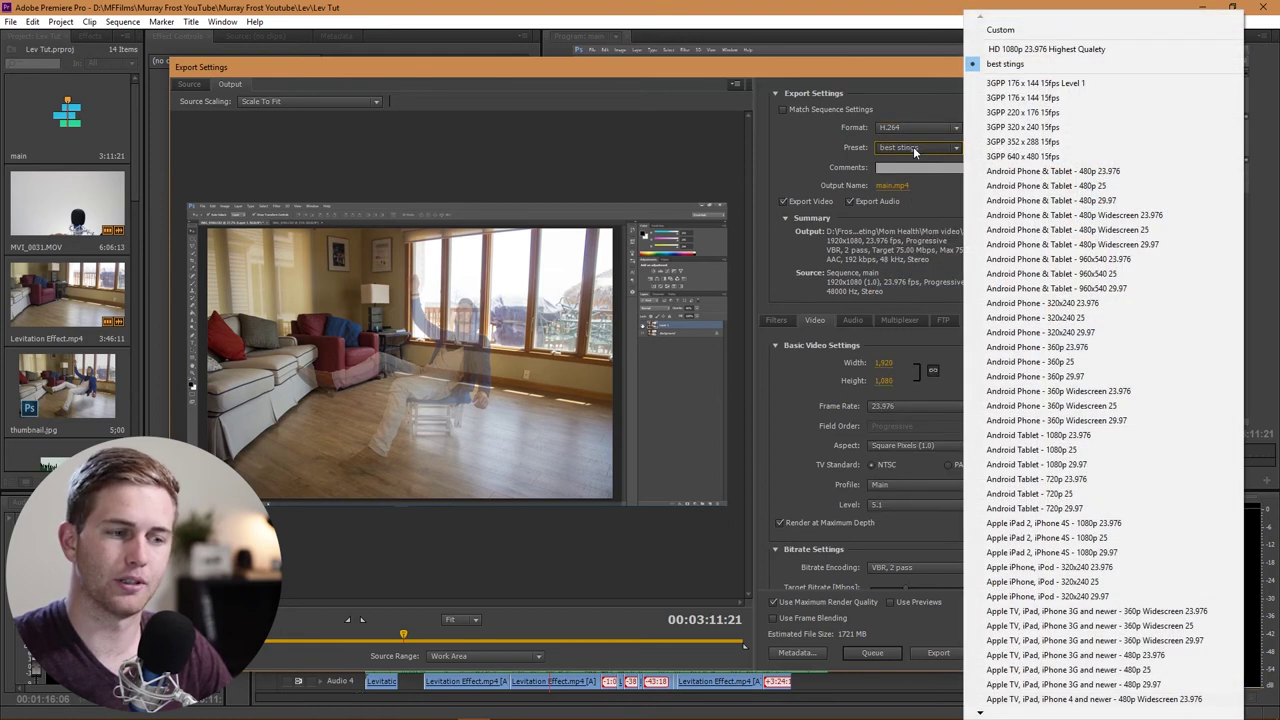
left_click(1024, 52)
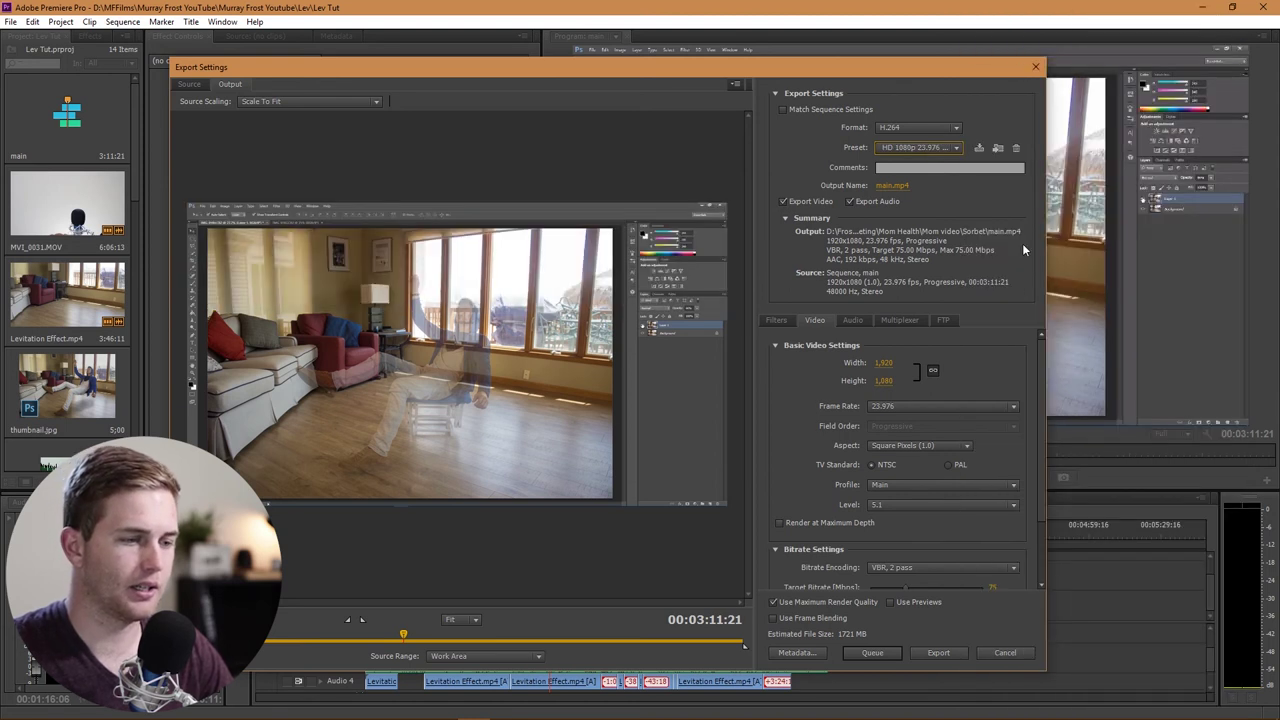
scroll(1022, 481, "down", 2)
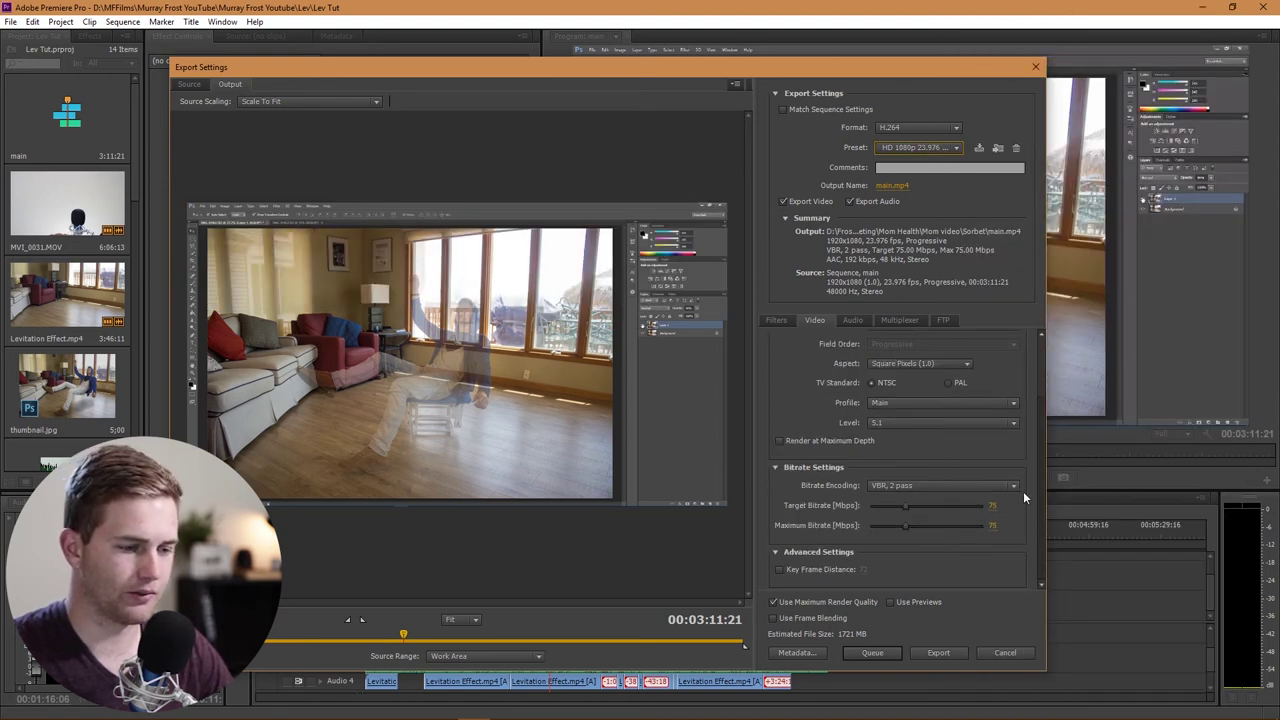
left_click_drag(1044, 450, 1042, 374)
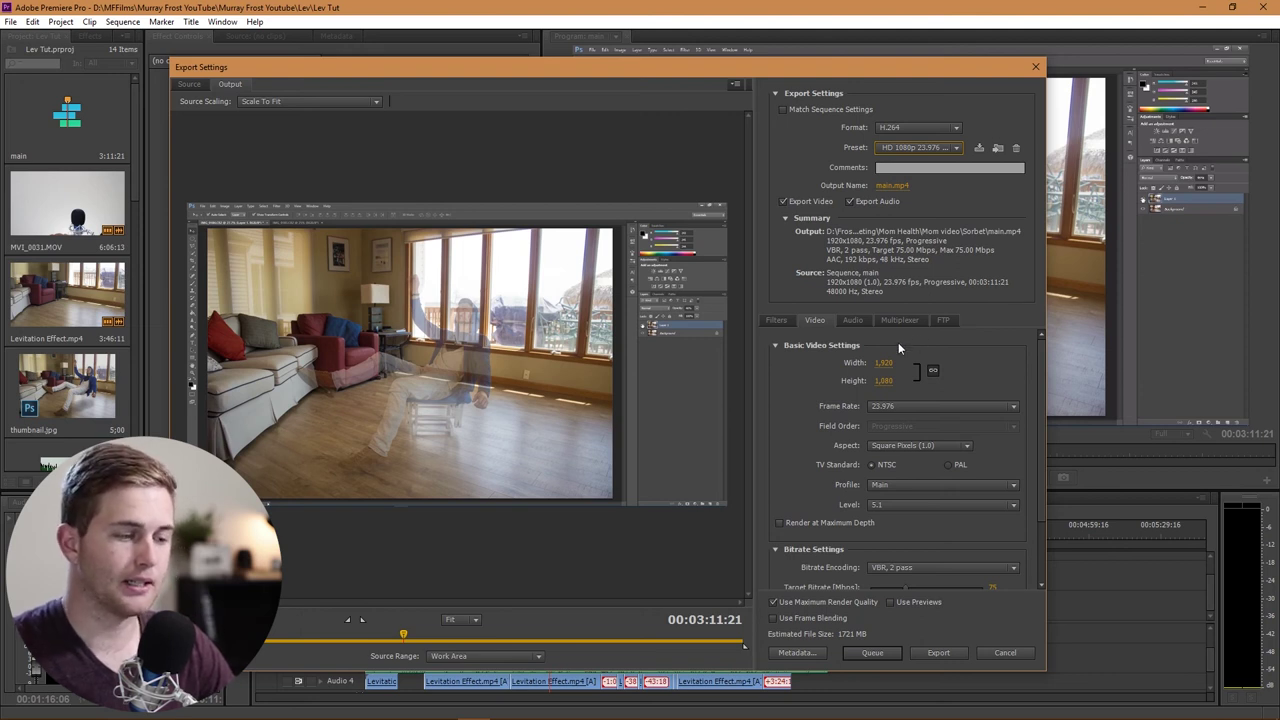
scroll(777, 470, "down", 2)
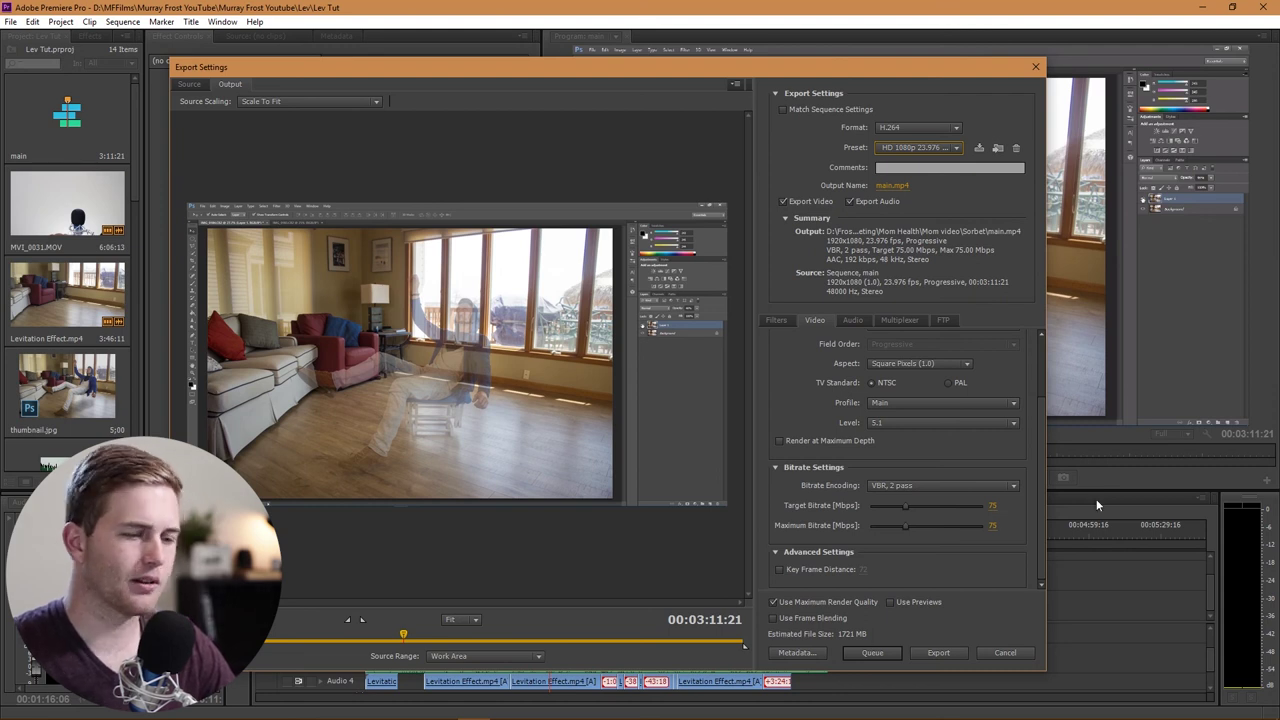
left_click_drag(1041, 458, 1040, 375)
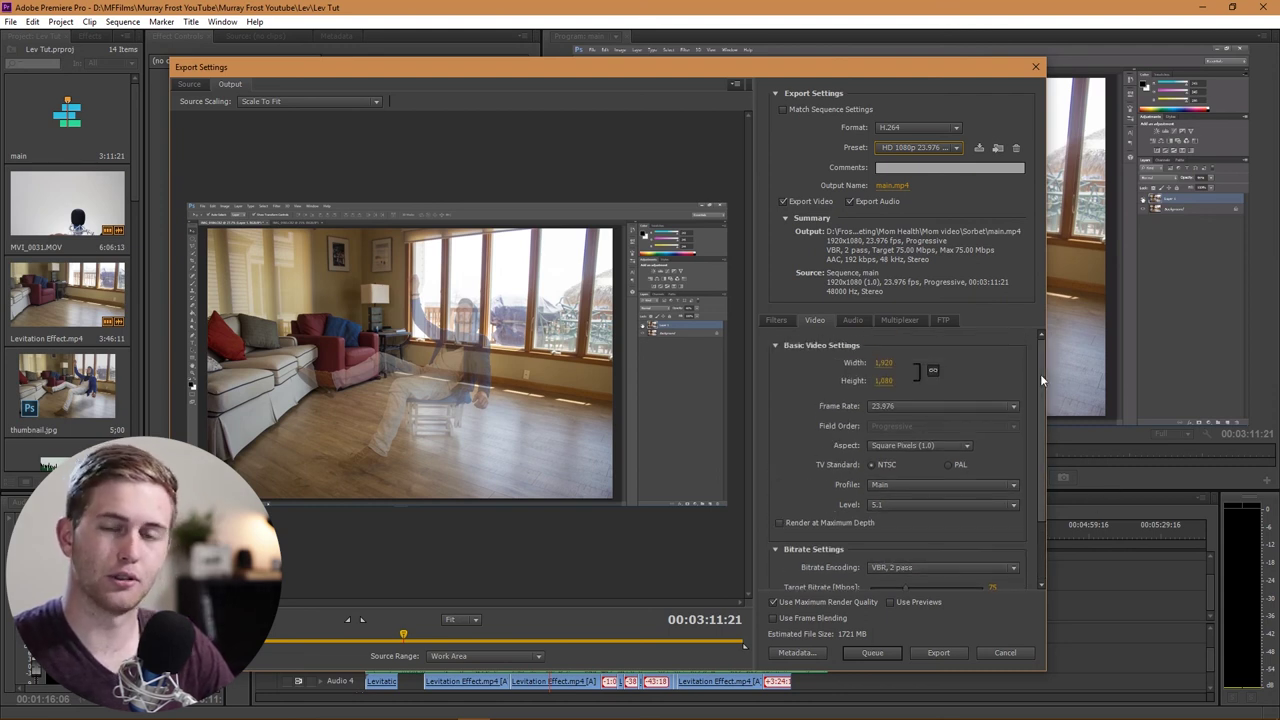